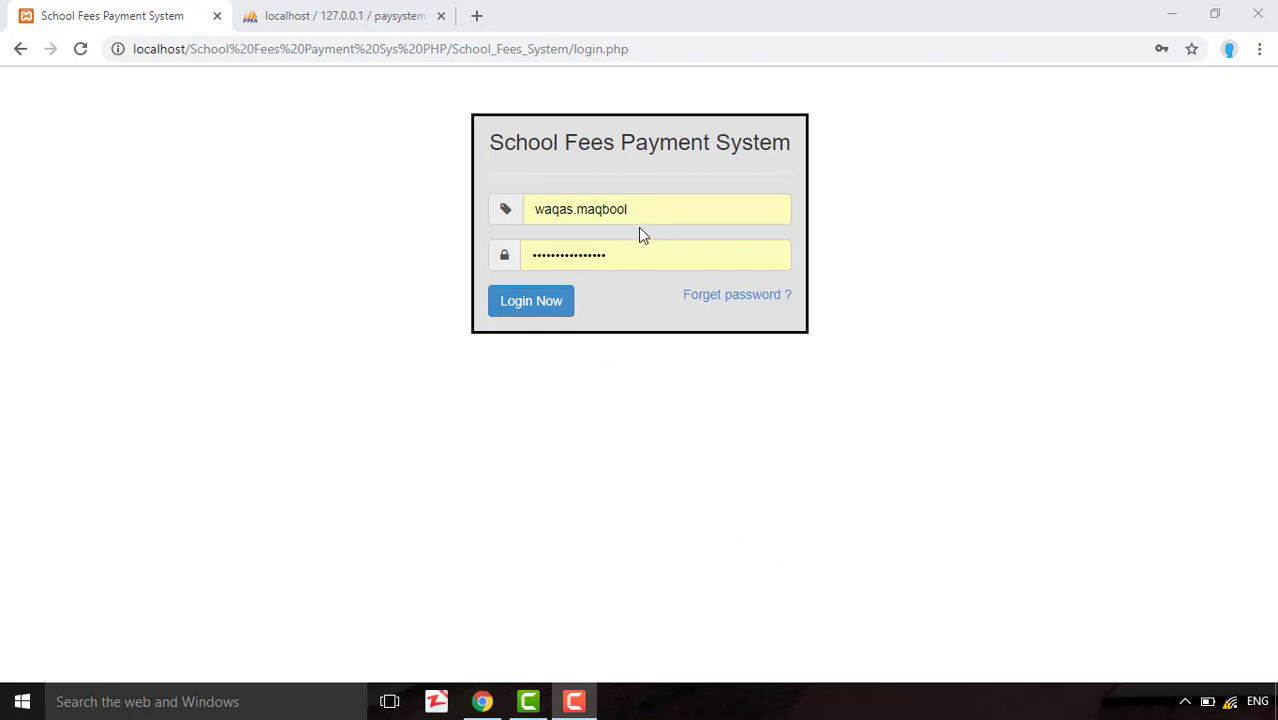
Sign in to reach the dashboard showing 1 student and total fees of 400
left_click(548, 314)
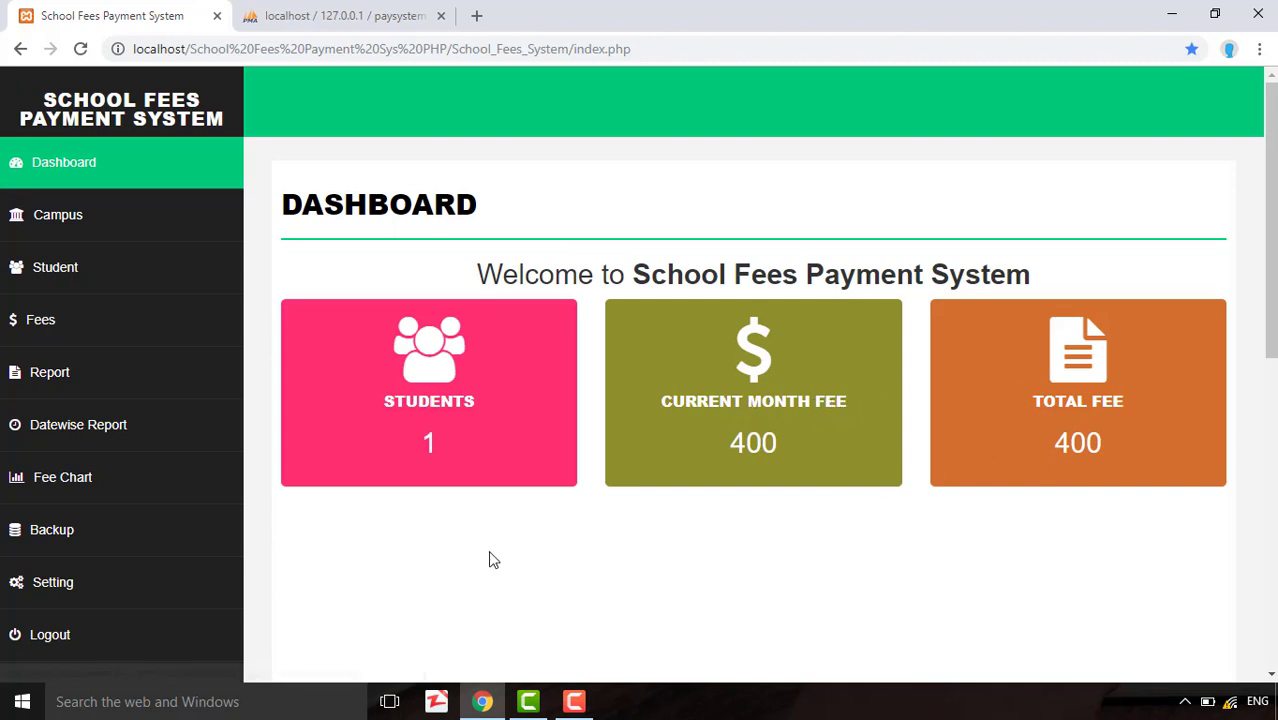
Add the campus Magna Afternoon with ID 665 to the campus list
left_click(140, 237)
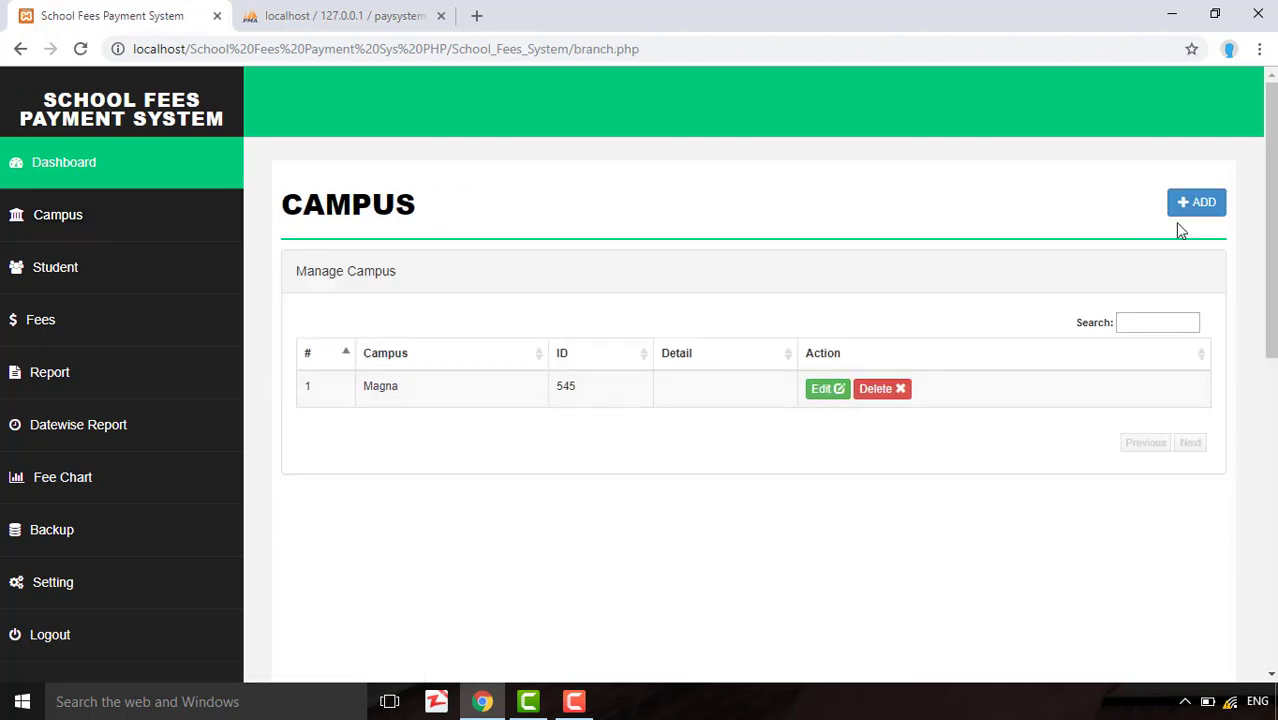
left_click(1196, 204)
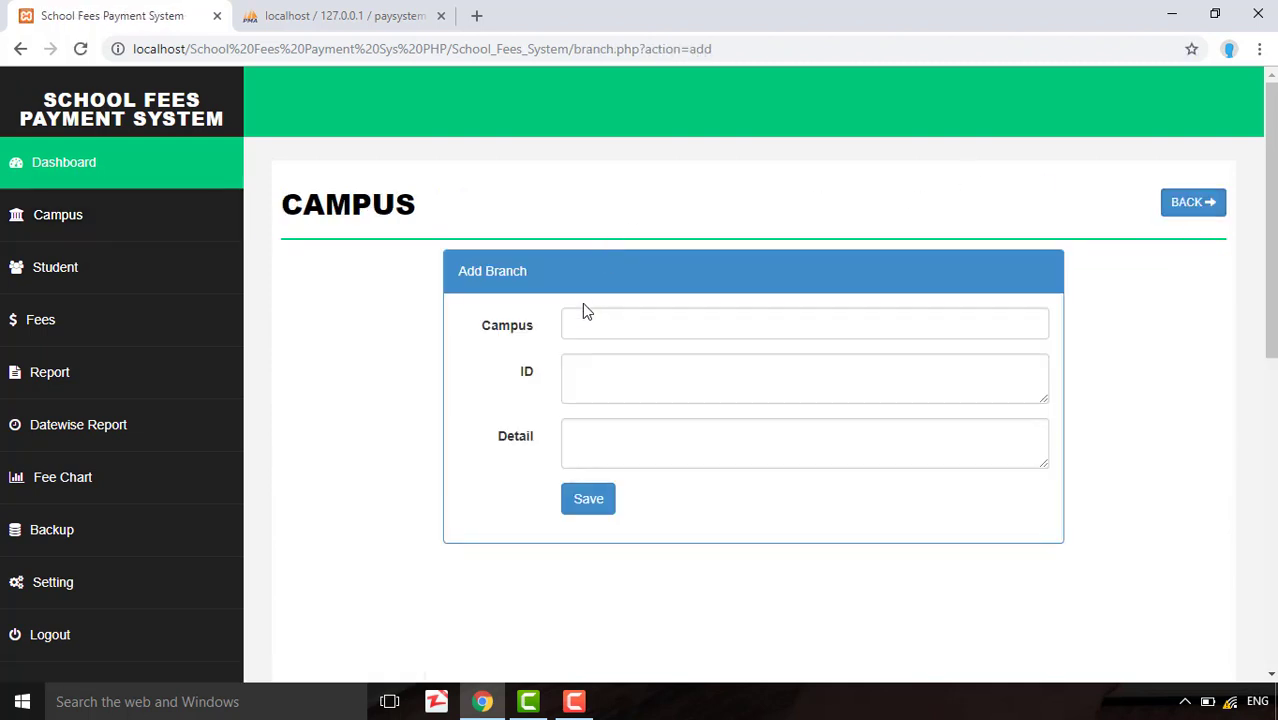
left_click(589, 318)
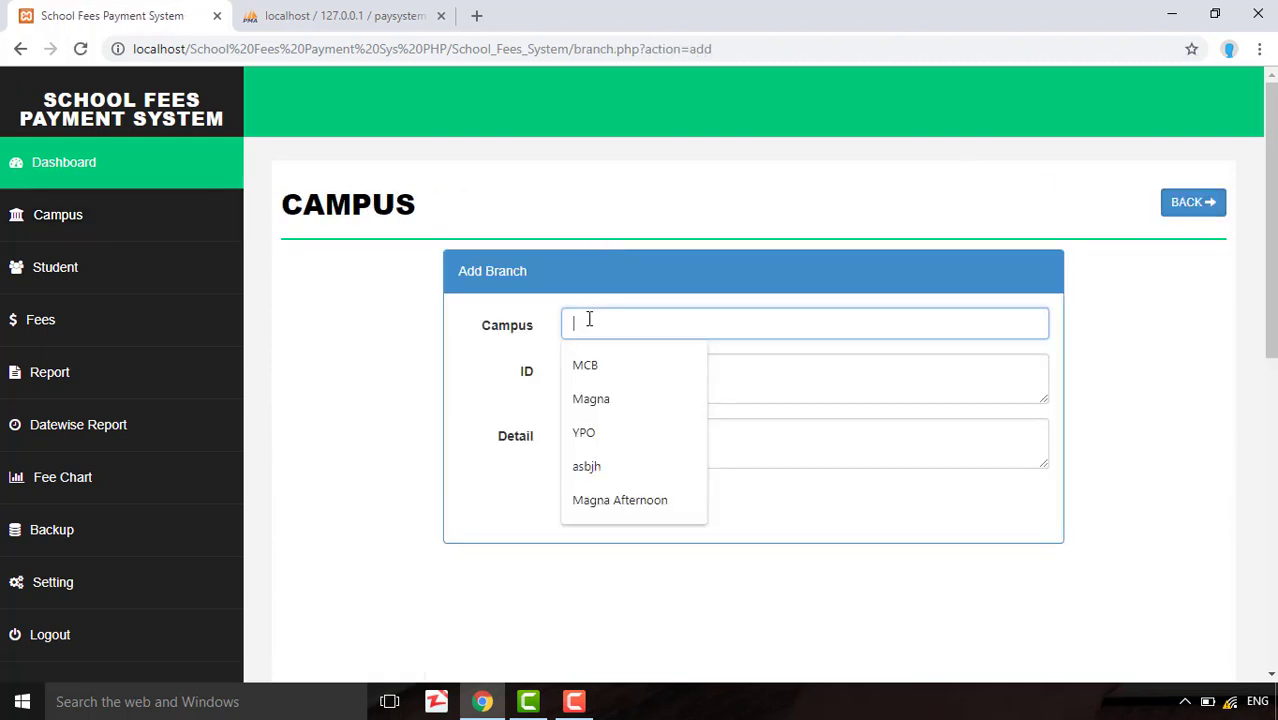
left_click(609, 395)
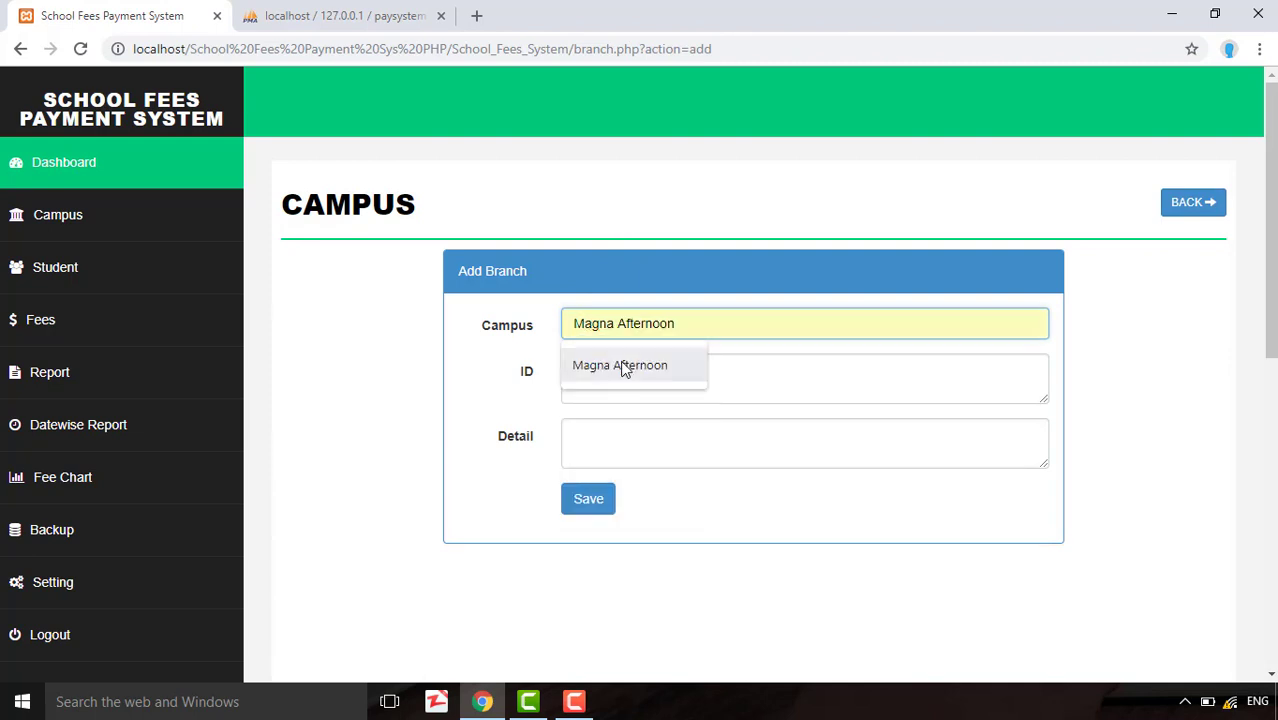
left_click(620, 366)
left_click(616, 374)
type("6")
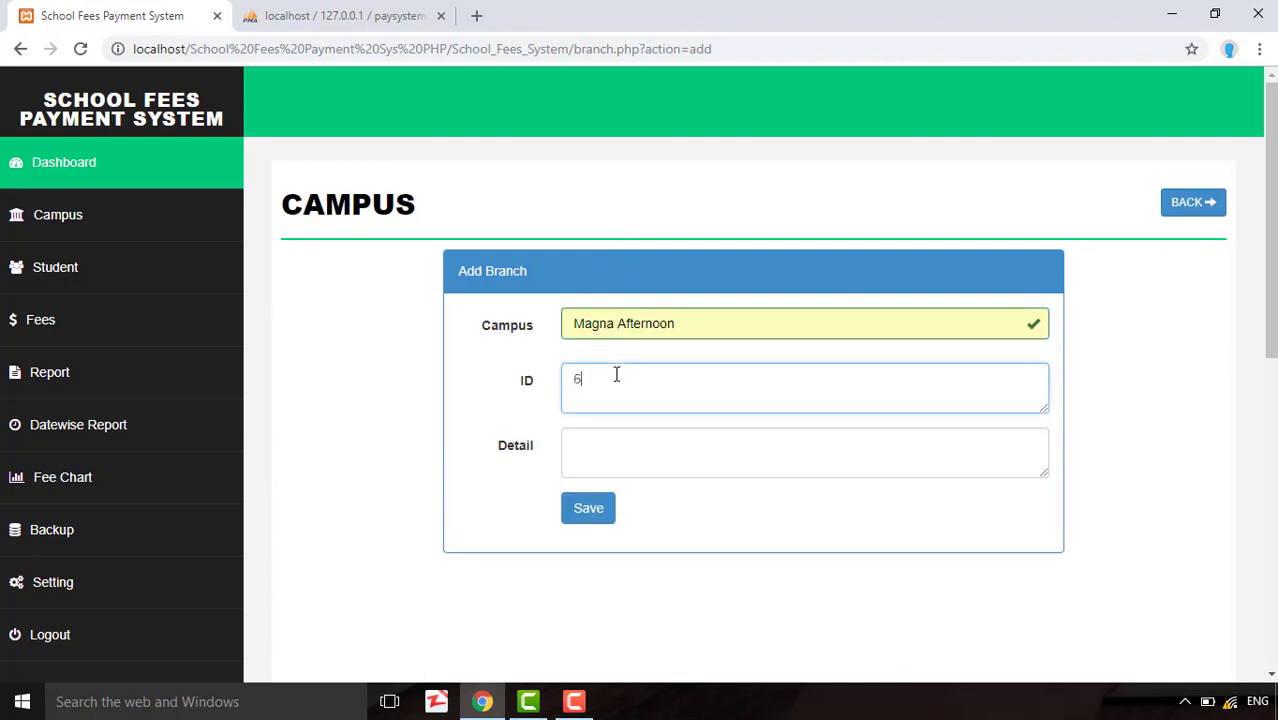
type("05")
left_click(582, 515)
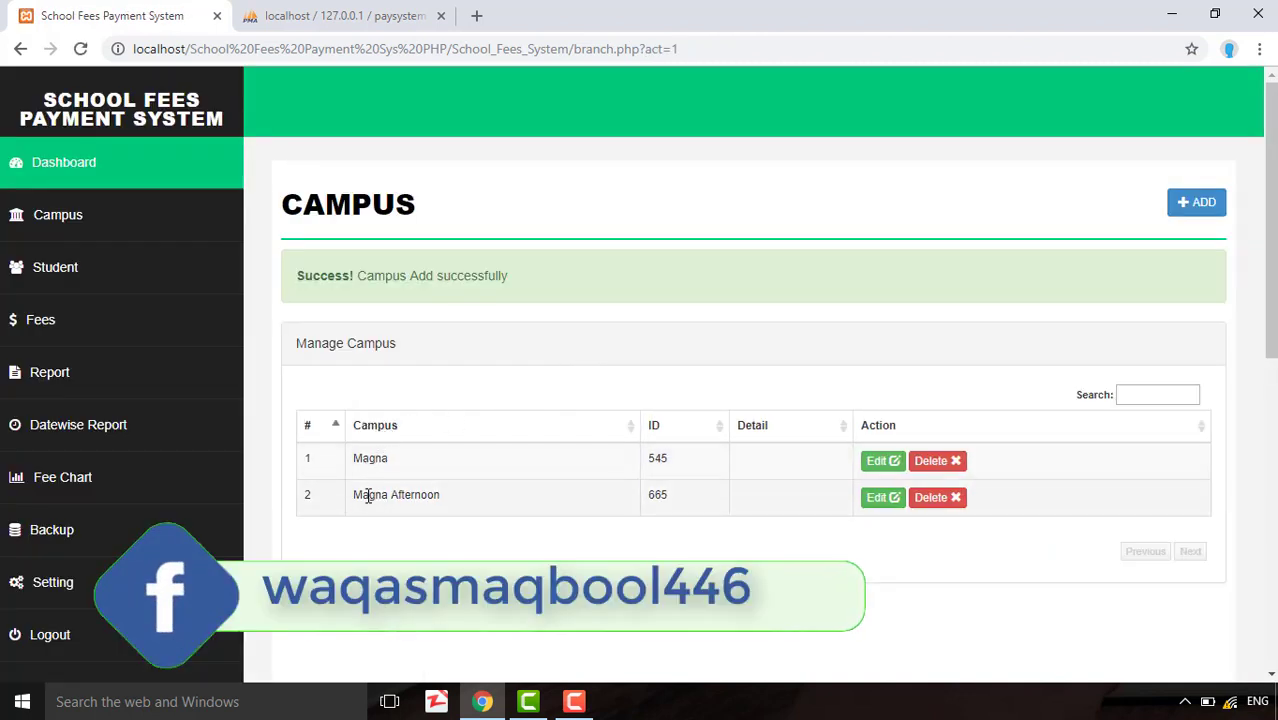
left_click_drag(368, 496, 485, 505)
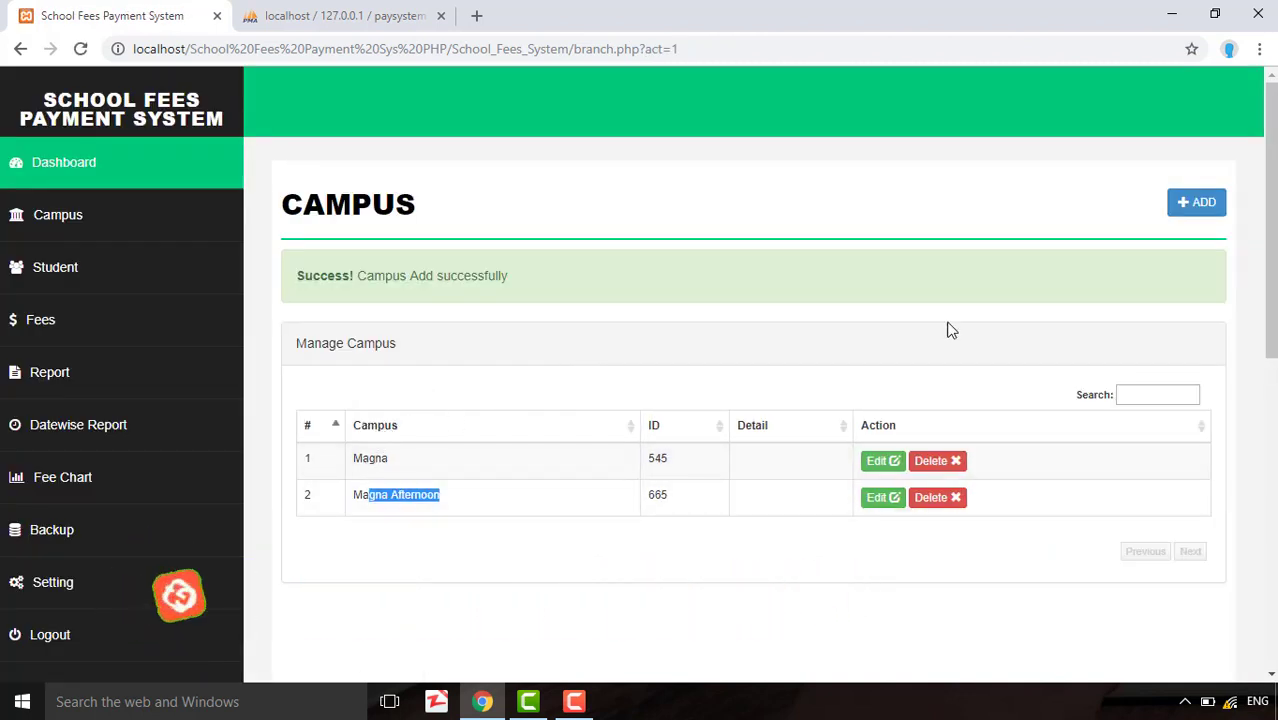
Add the campus YPO with ID 115
left_click(1195, 202)
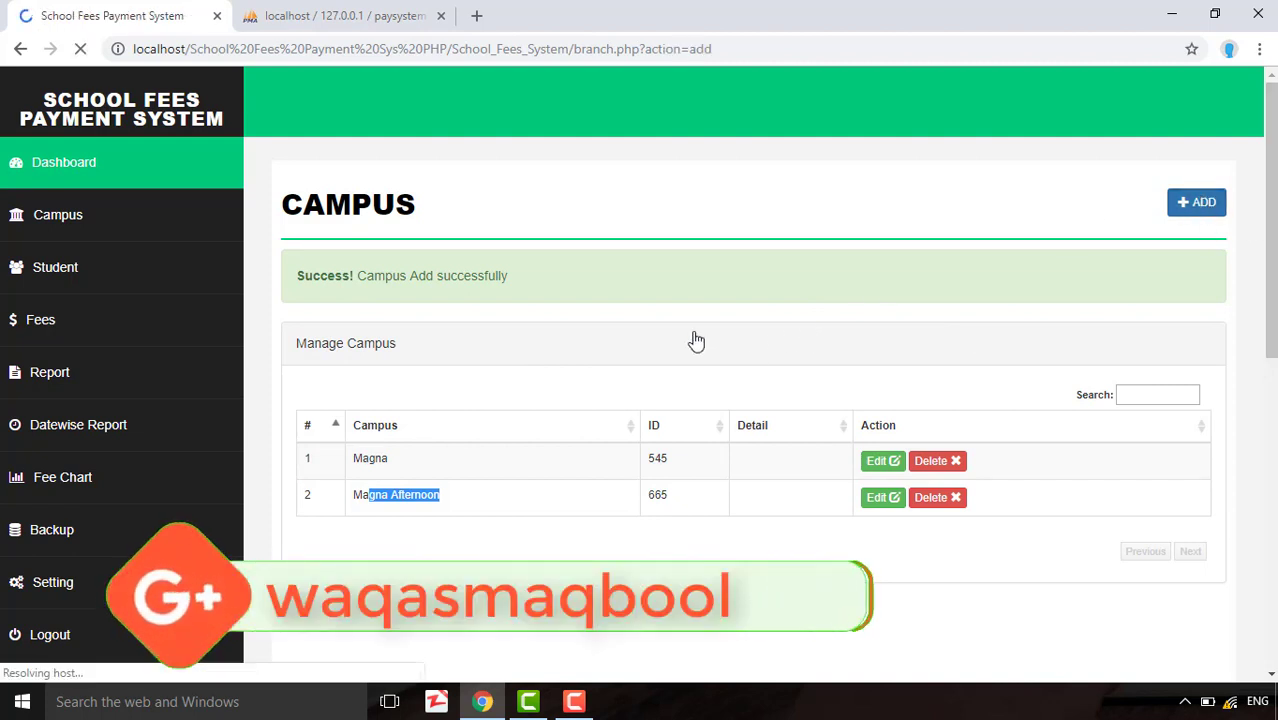
left_click(582, 330)
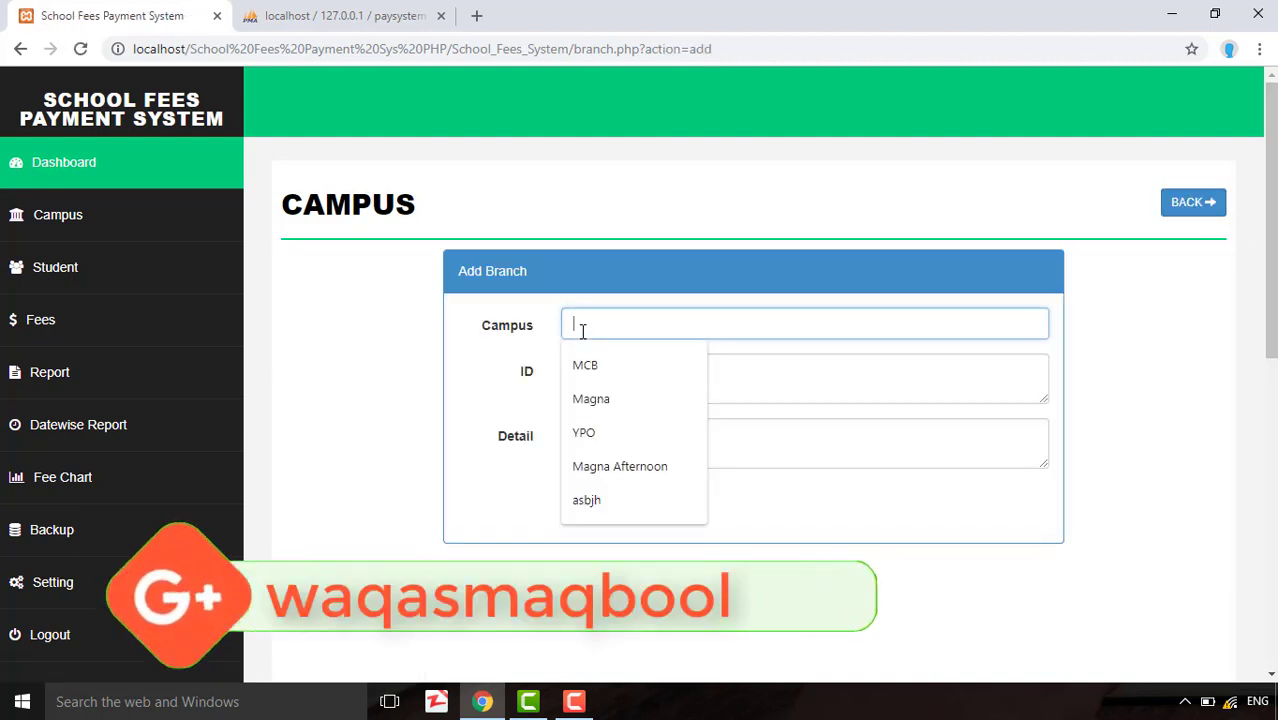
left_click(585, 432)
left_click(588, 380)
type("115")
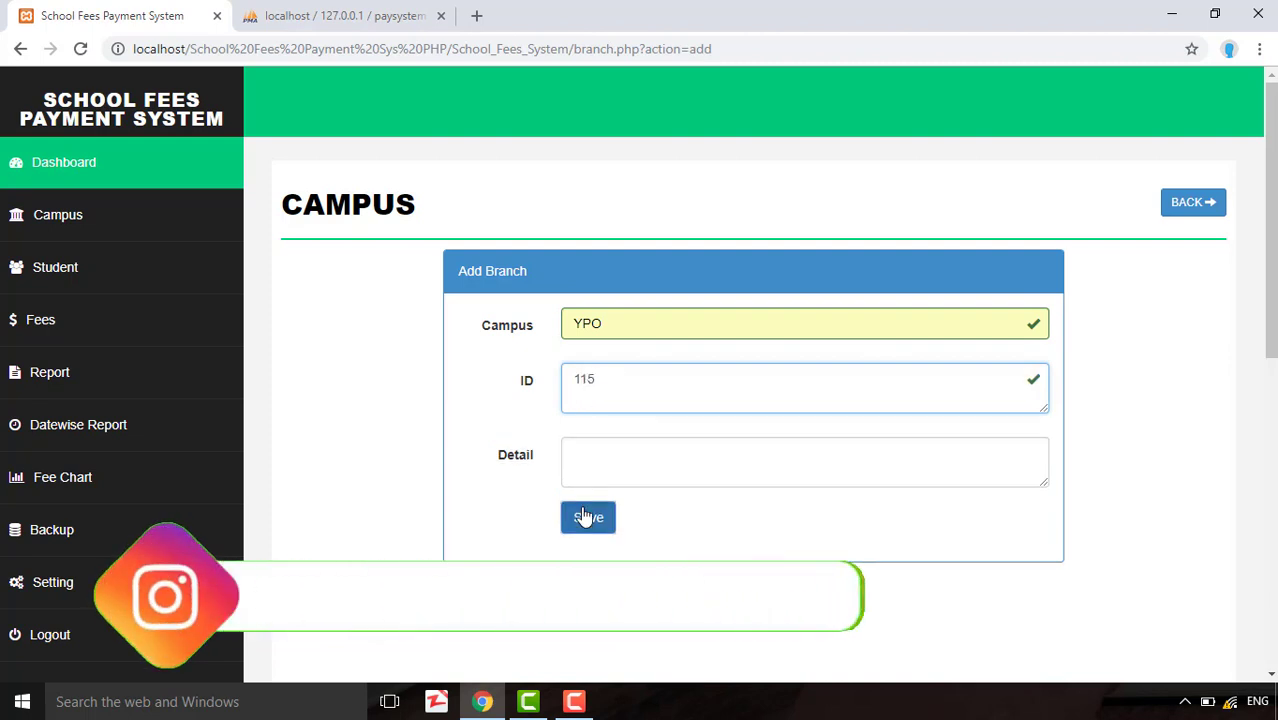
left_click(587, 510)
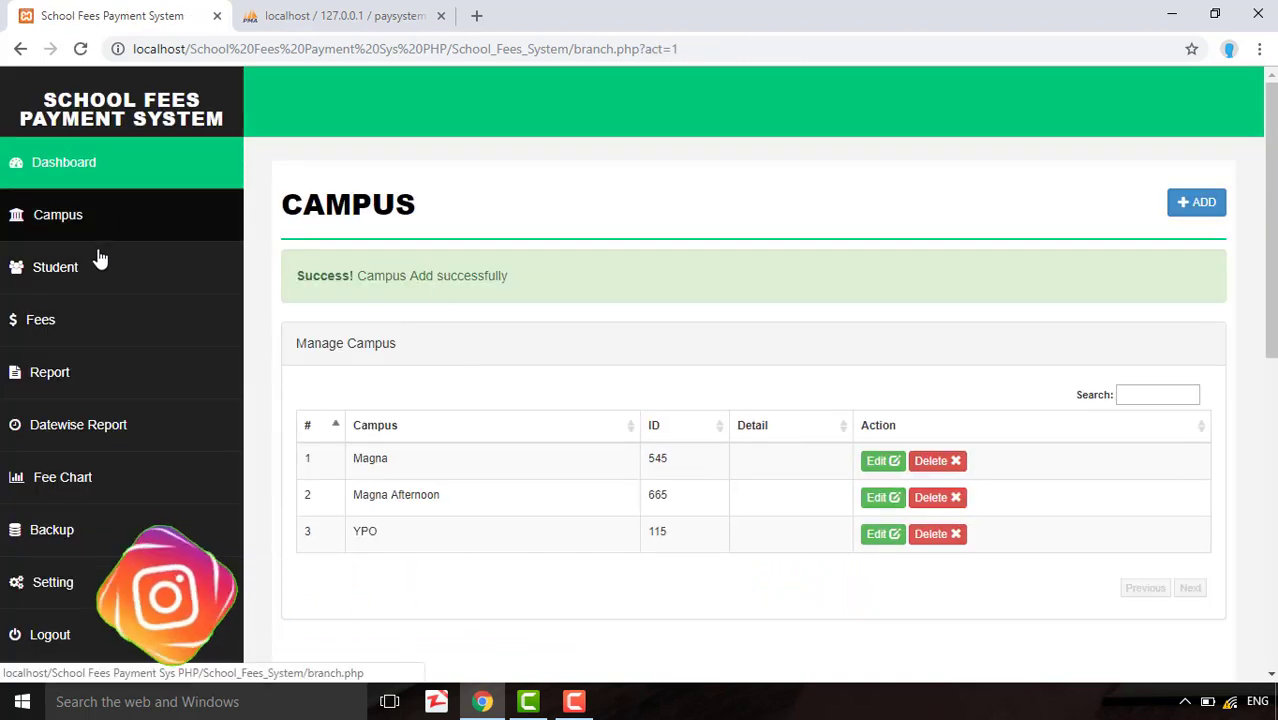
Start a new student with the student's name, class FOUR, campus Magna Afternoon and GR 121
left_click(97, 280)
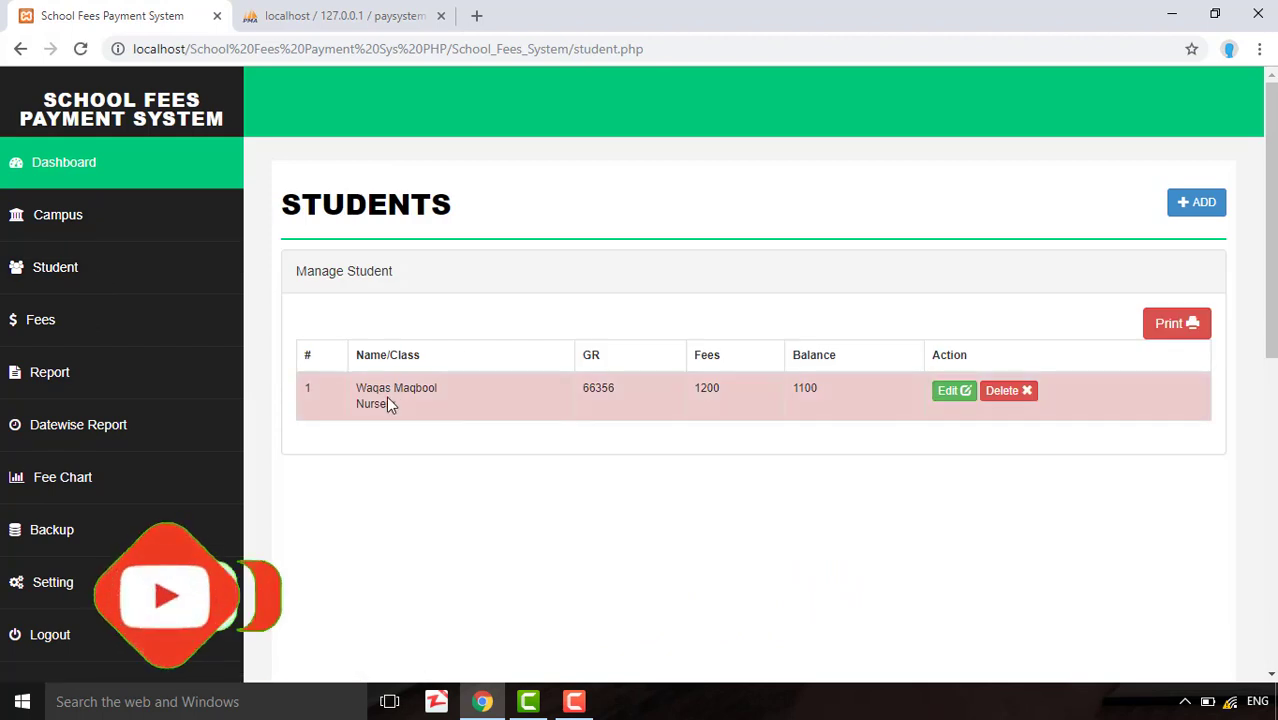
left_click(1197, 203)
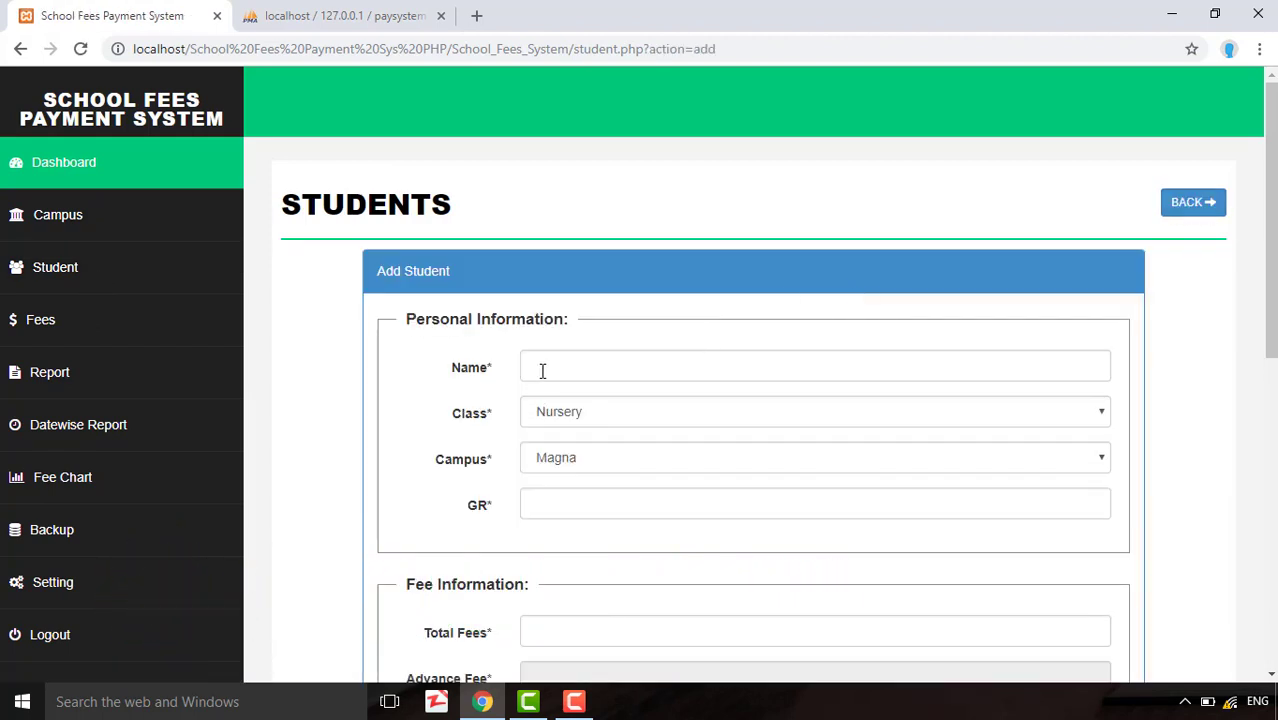
left_click(542, 371)
type("a")
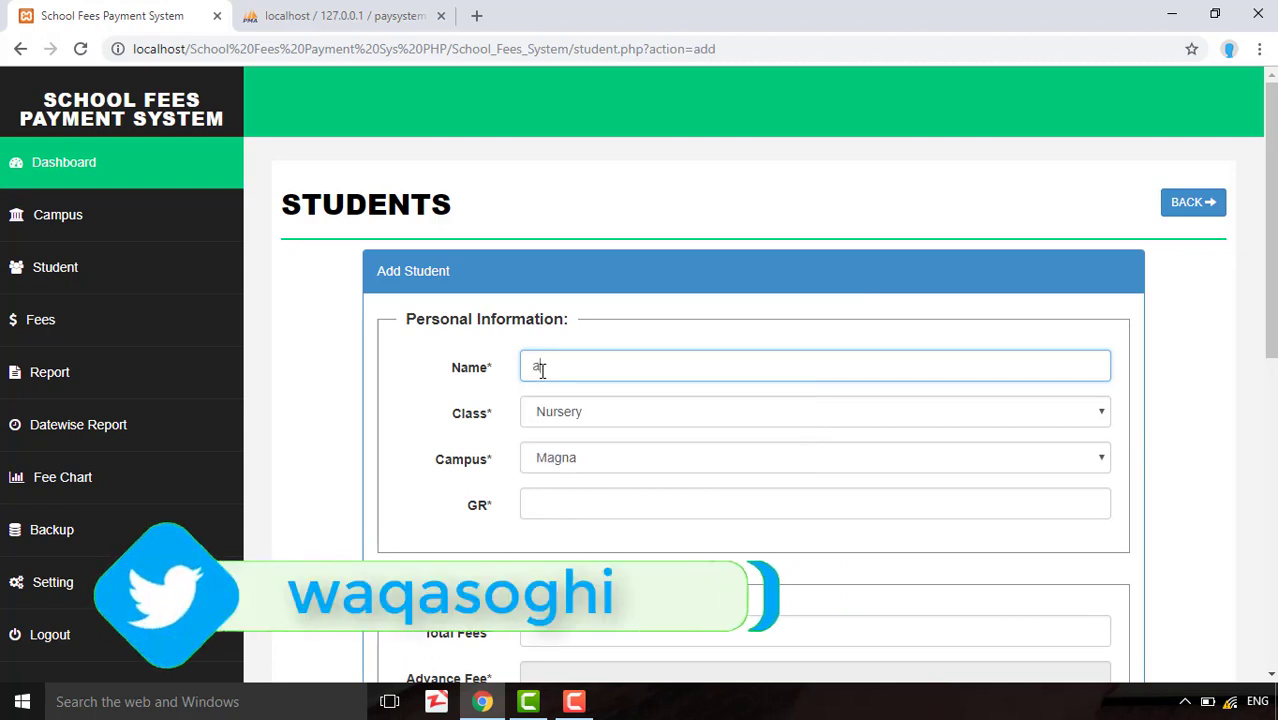
type("bdullah")
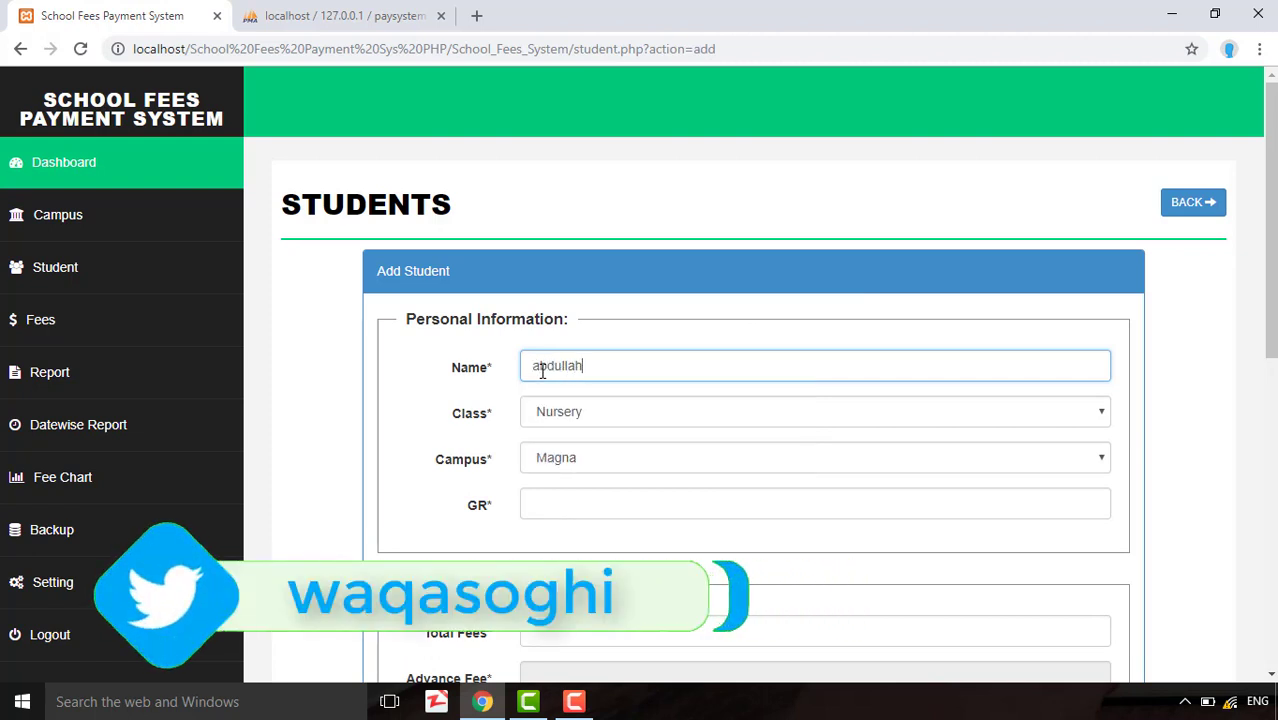
left_click(572, 414)
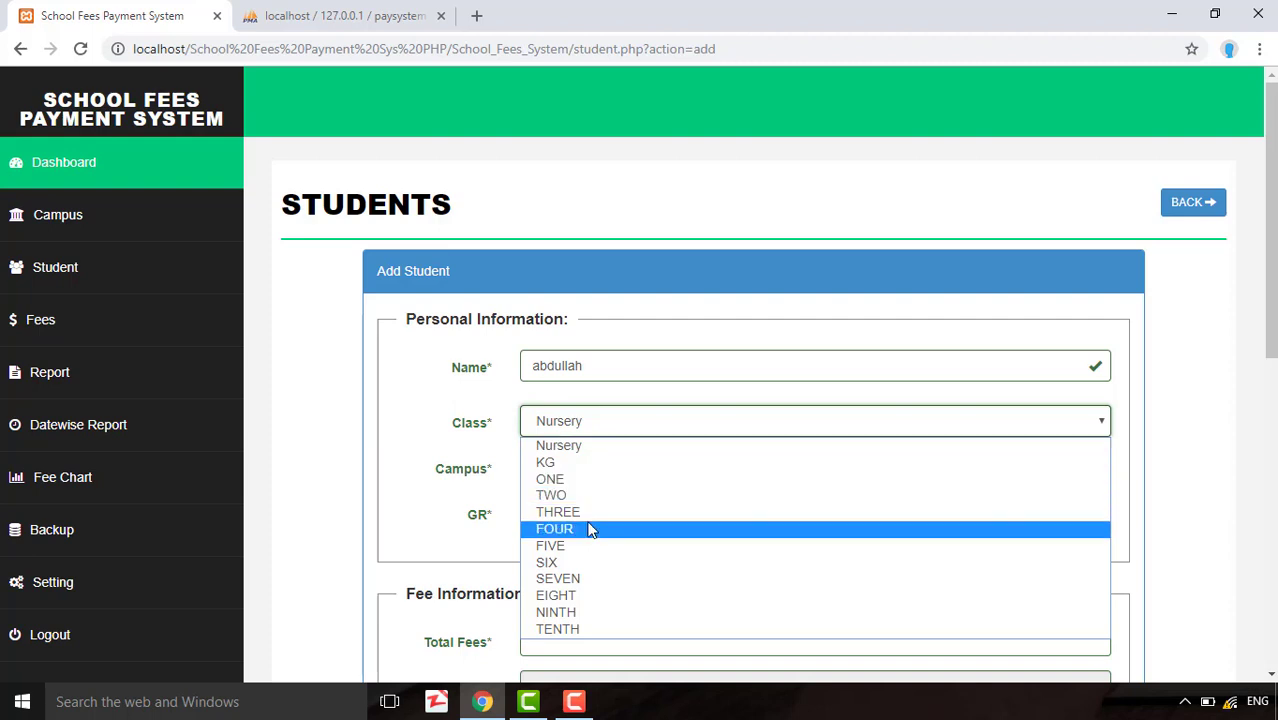
left_click(565, 528)
left_click(573, 470)
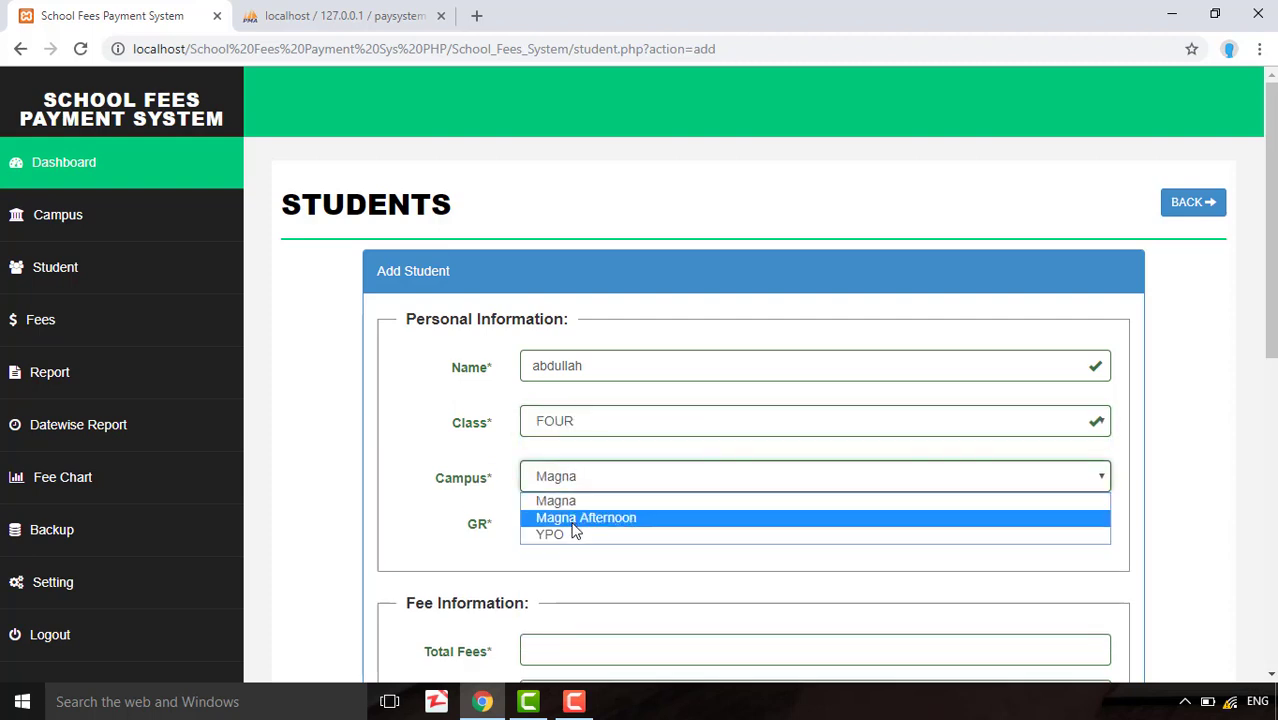
left_click(574, 519)
left_click(551, 508)
type("12")
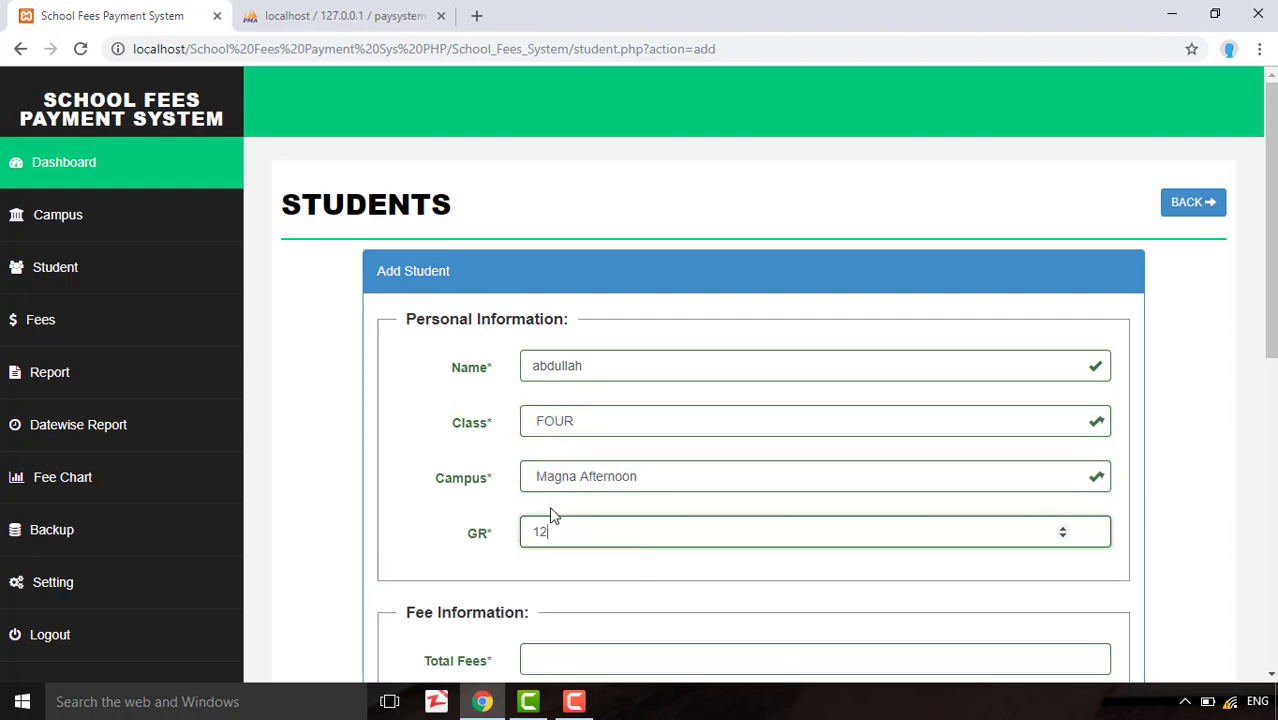
type("1")
Enter total fees 1450 and advance fee 0, then save the student record
scroll(550, 508, "down", 3)
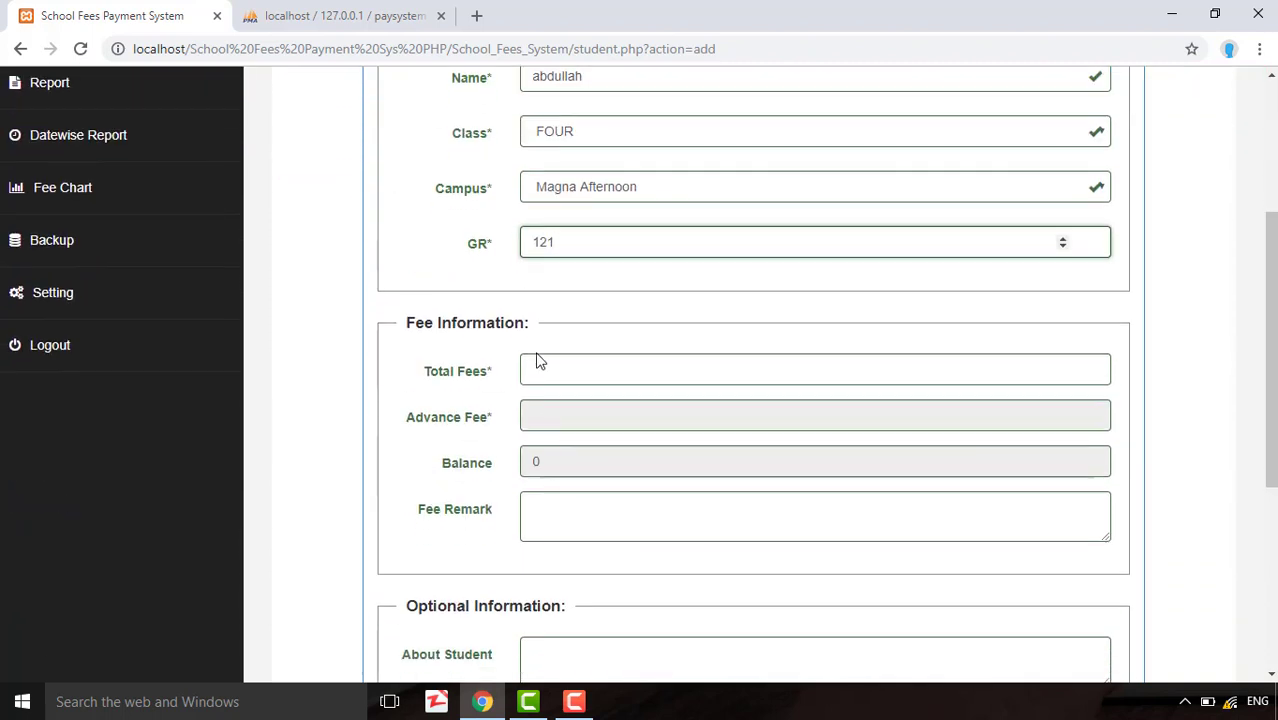
left_click(538, 370)
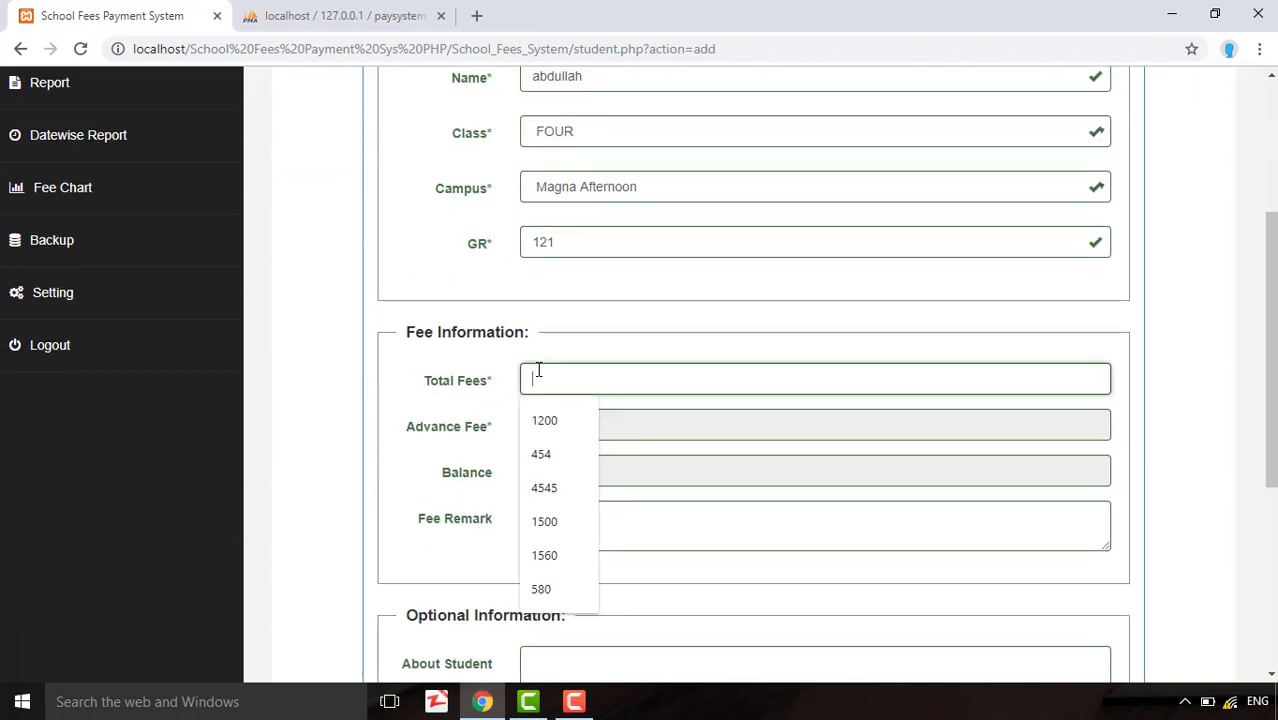
type("1450")
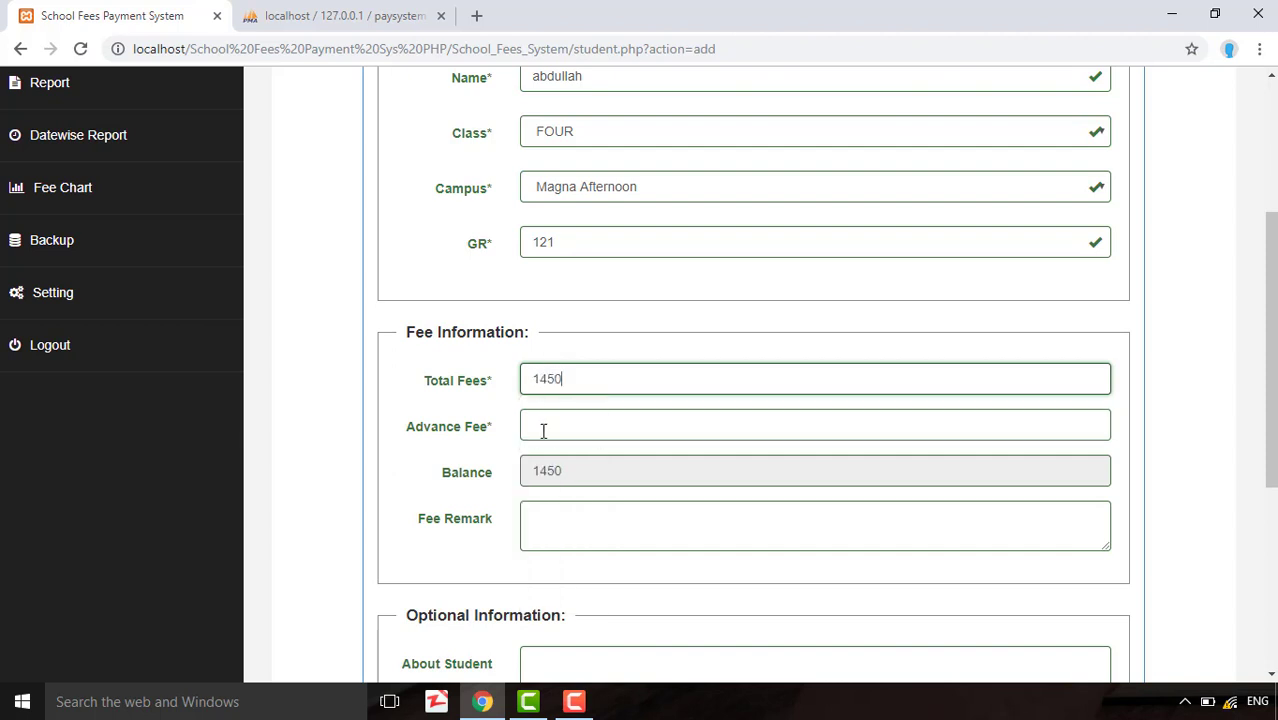
left_click(543, 431)
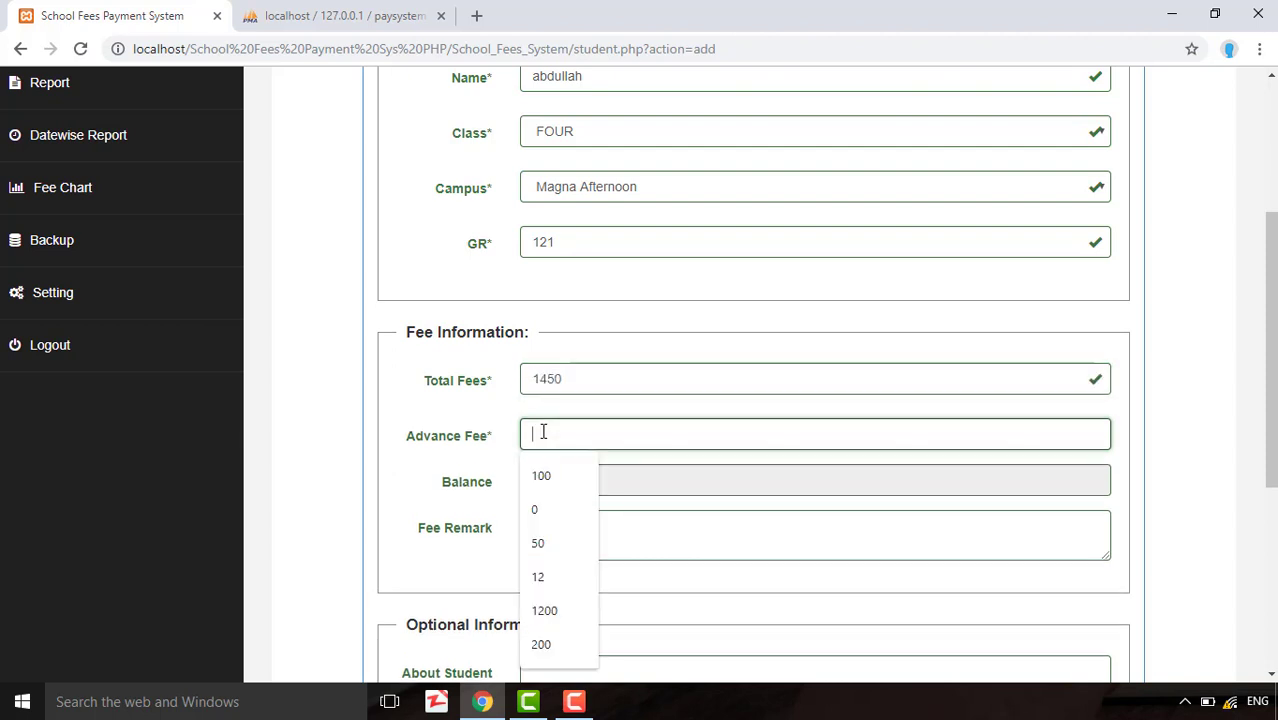
type("0")
left_click(473, 437)
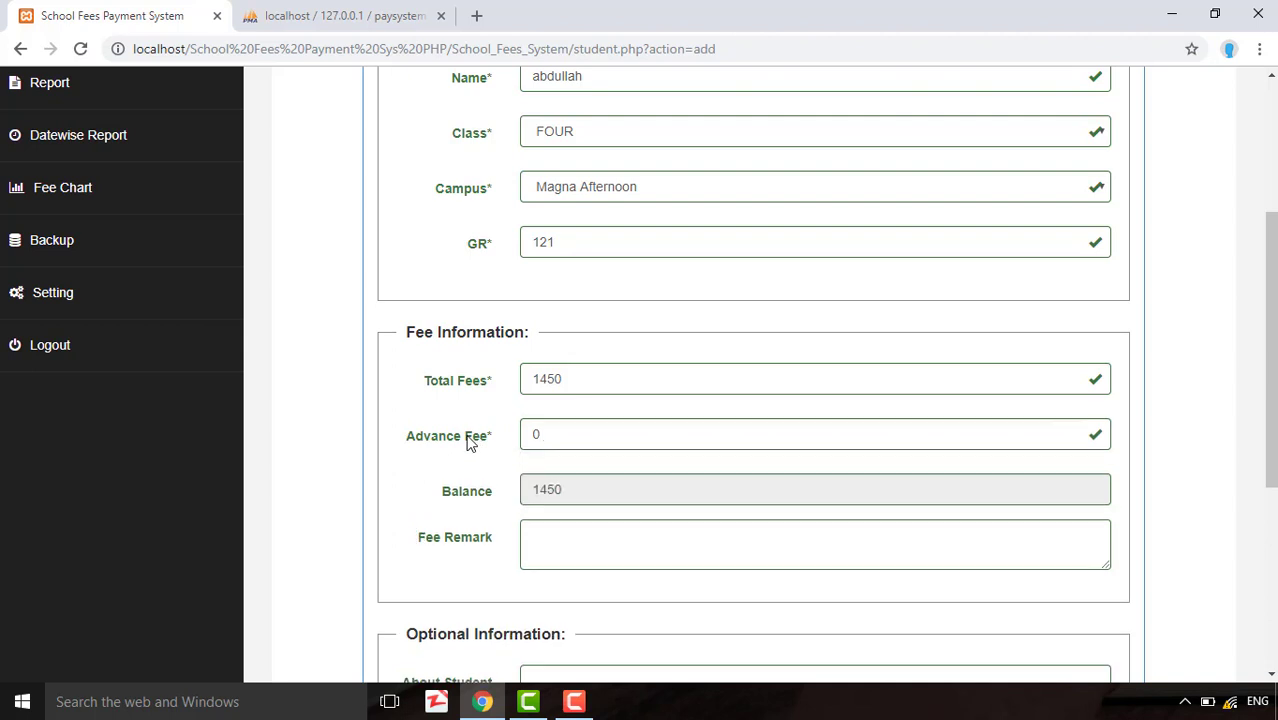
scroll(467, 442, "down", 2)
scroll(467, 442, "down", 1)
scroll(475, 442, "down", 1)
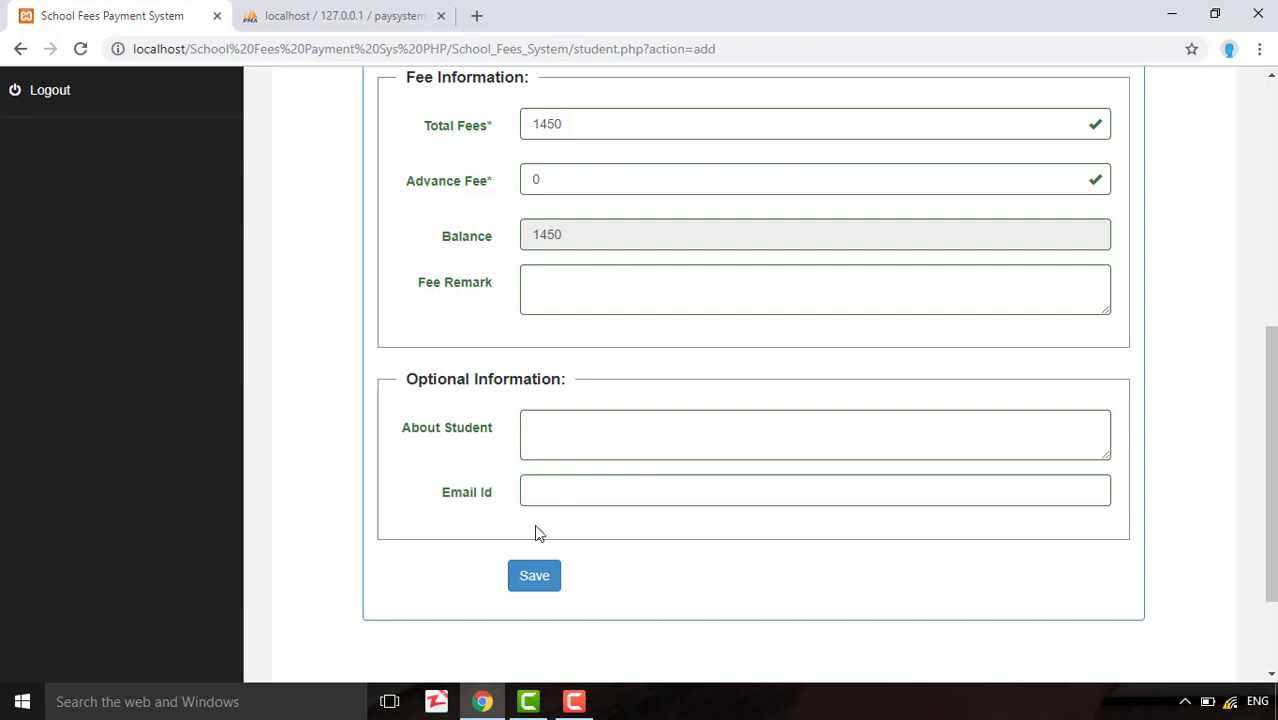
left_click(533, 580)
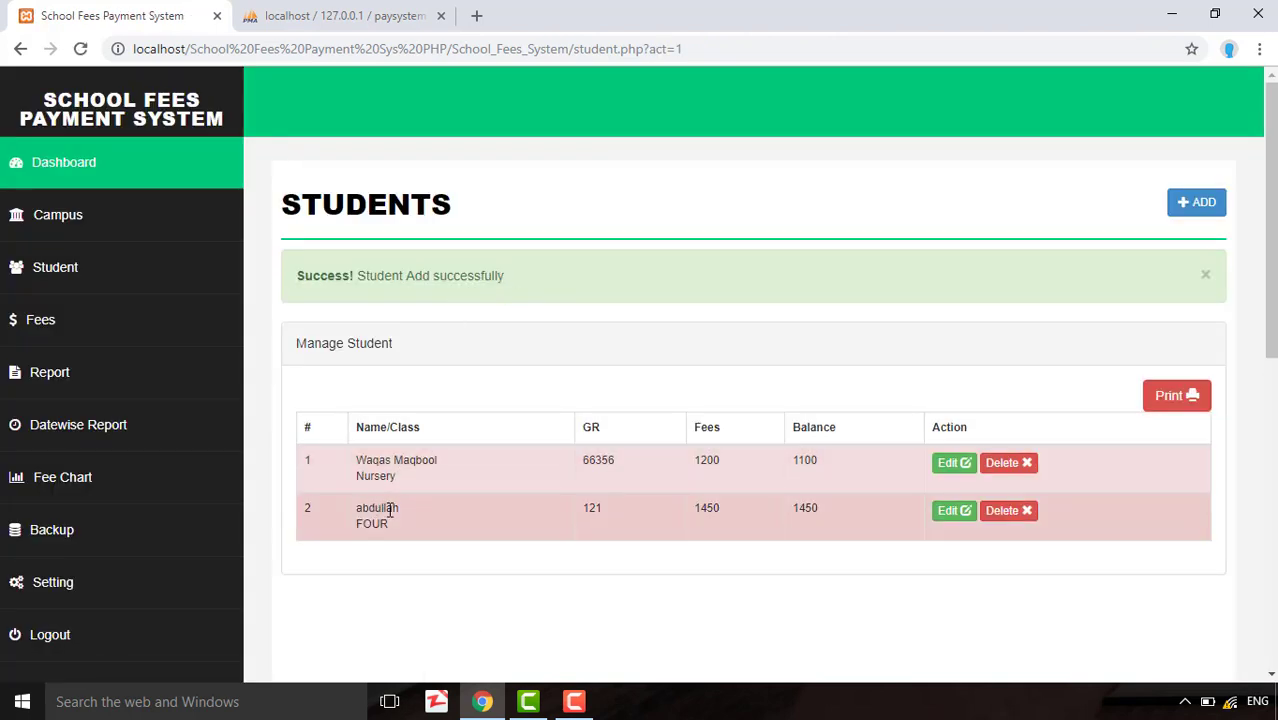
double_click(390, 510)
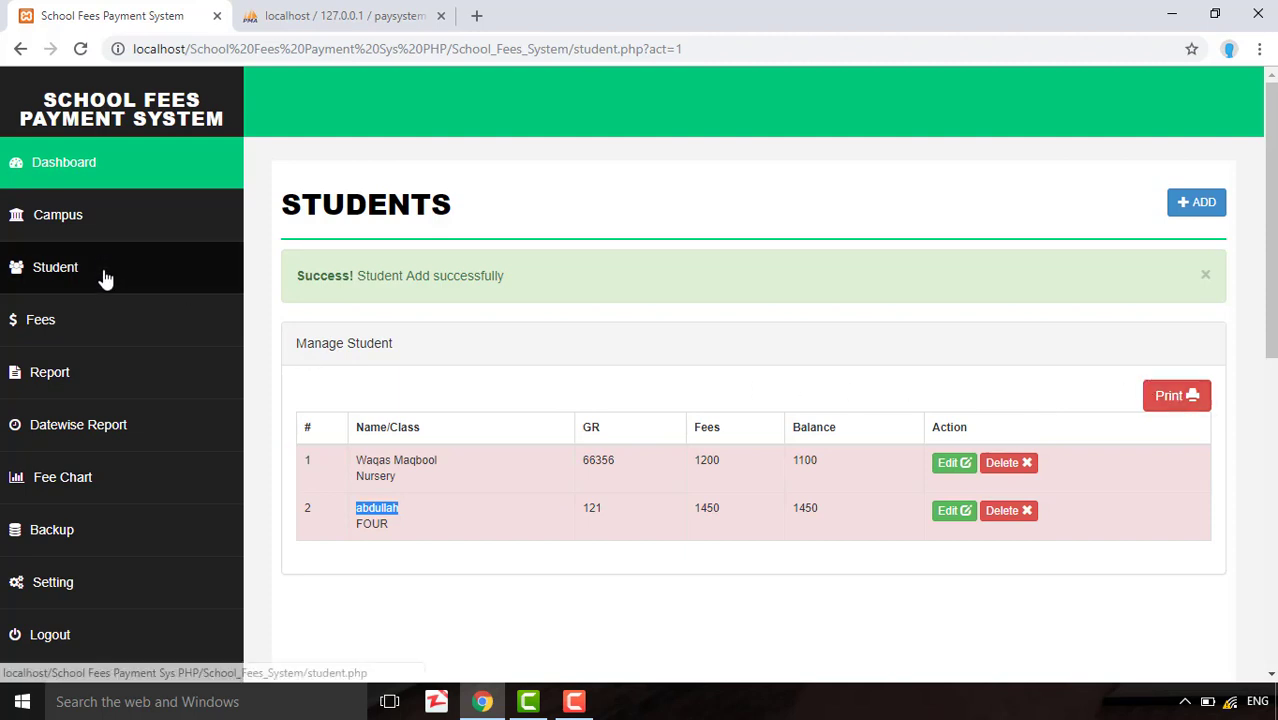
On the Fees page, look through the class and campus filter options without choosing any
left_click(112, 326)
scroll(441, 485, "down", 1)
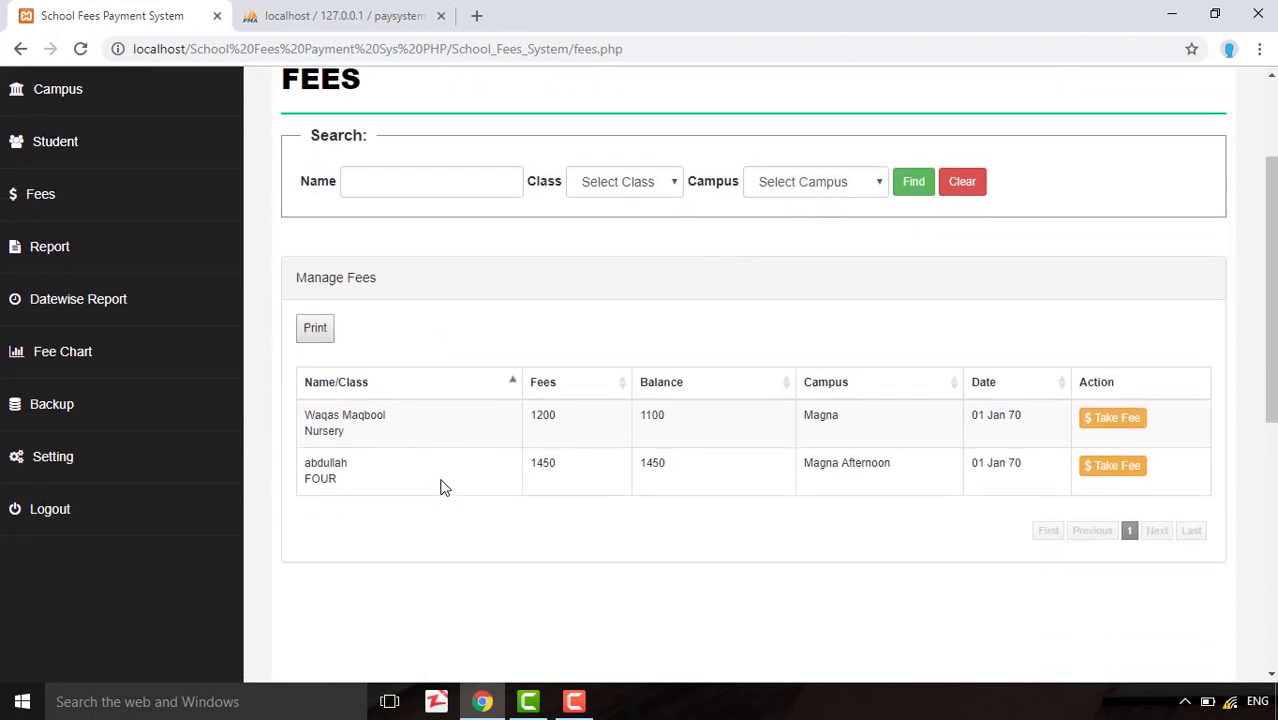
scroll(445, 487, "up", 1)
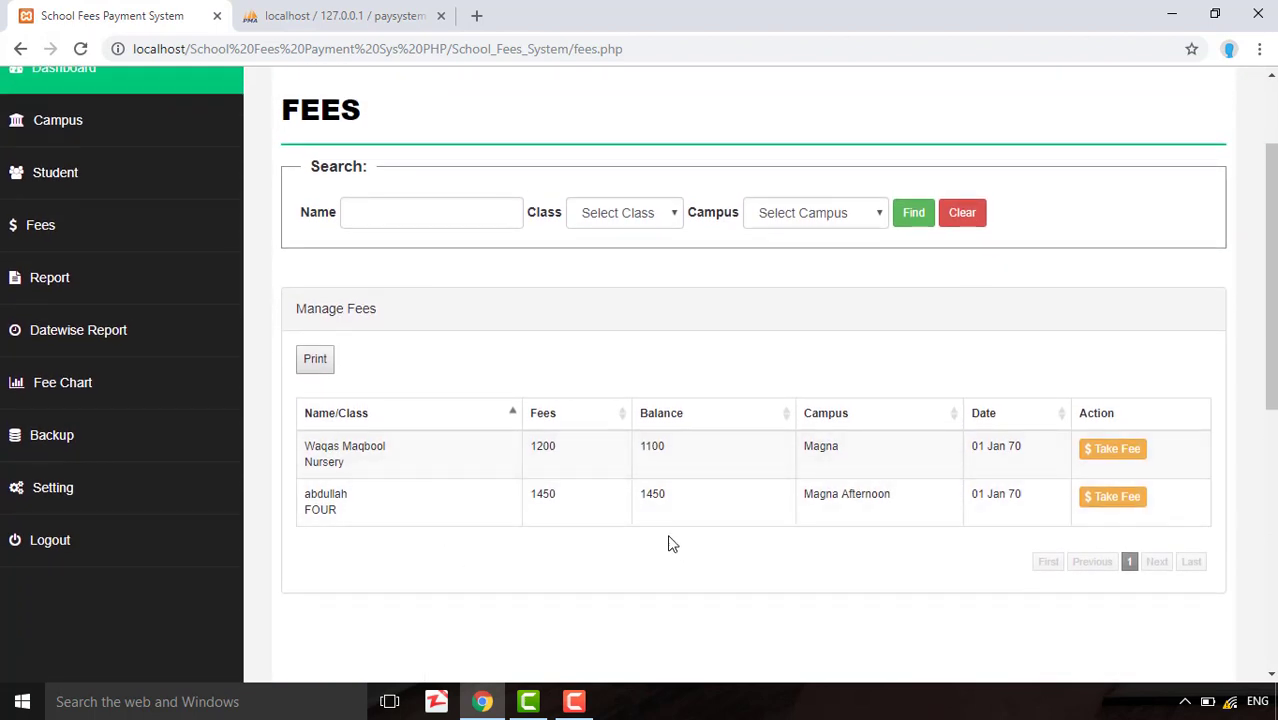
scroll(658, 460, "up", 1)
scroll(776, 567, "down", 1)
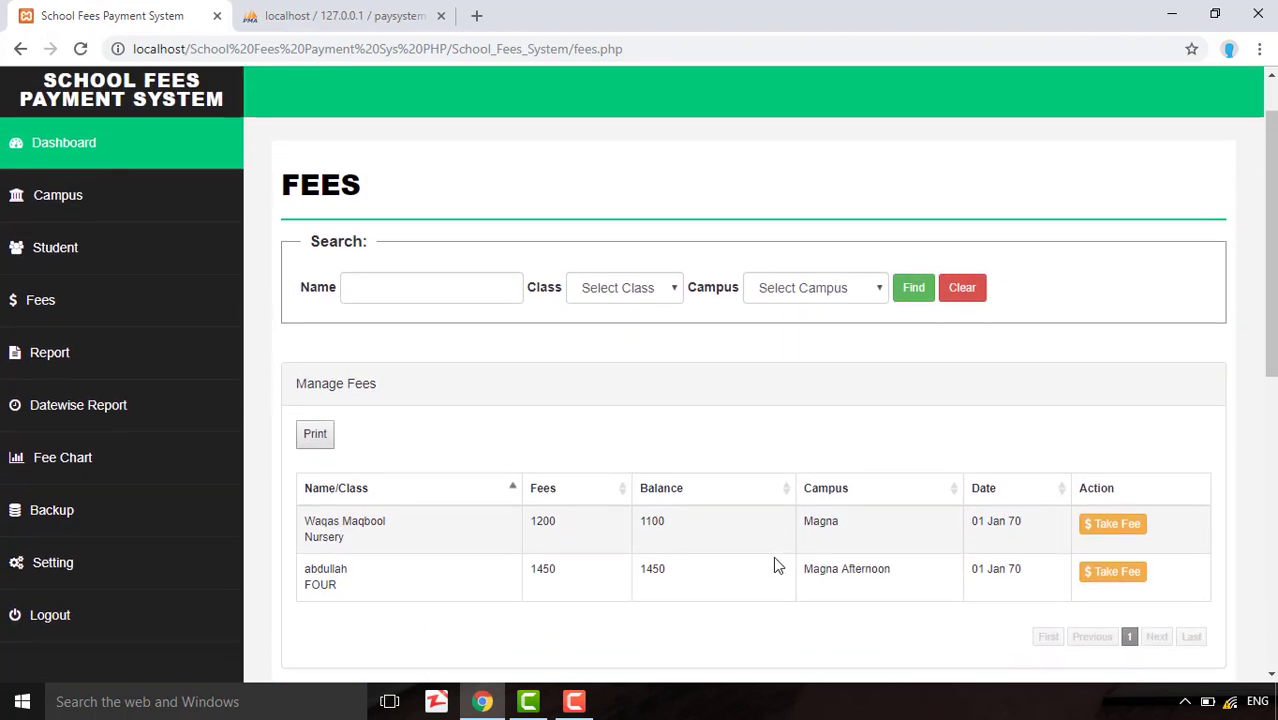
left_click(650, 275)
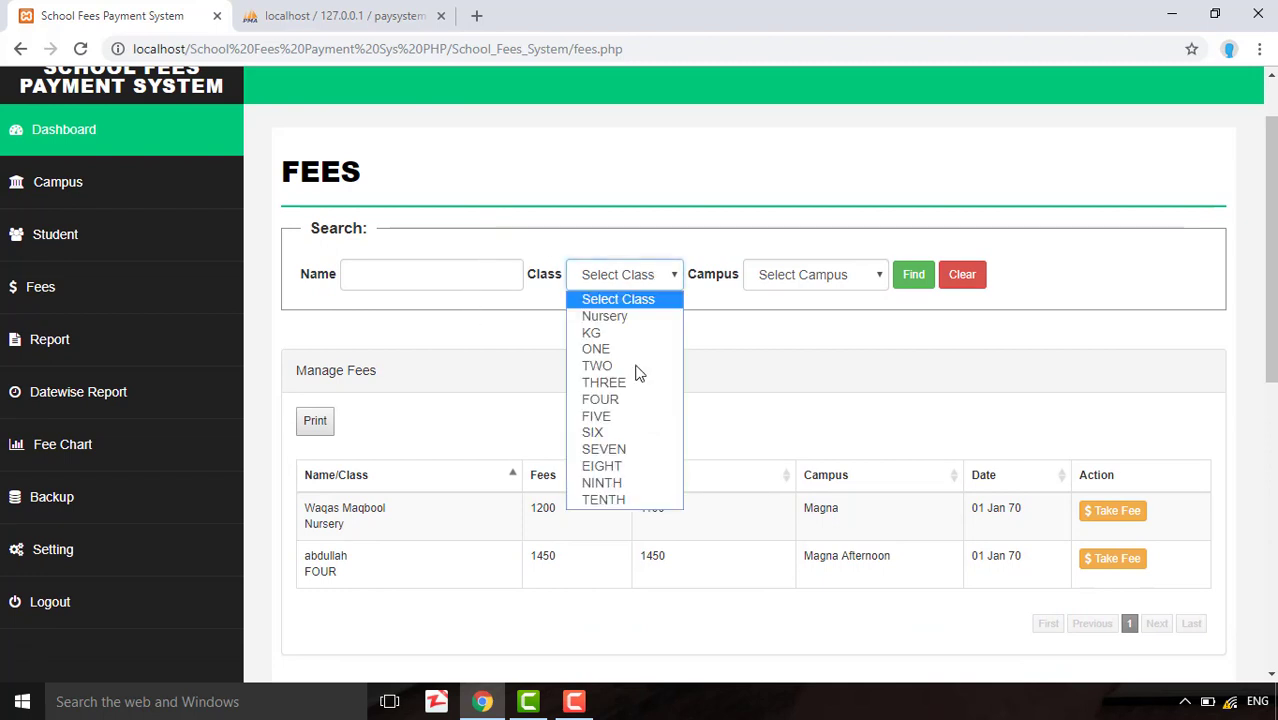
left_click(713, 357)
left_click(778, 278)
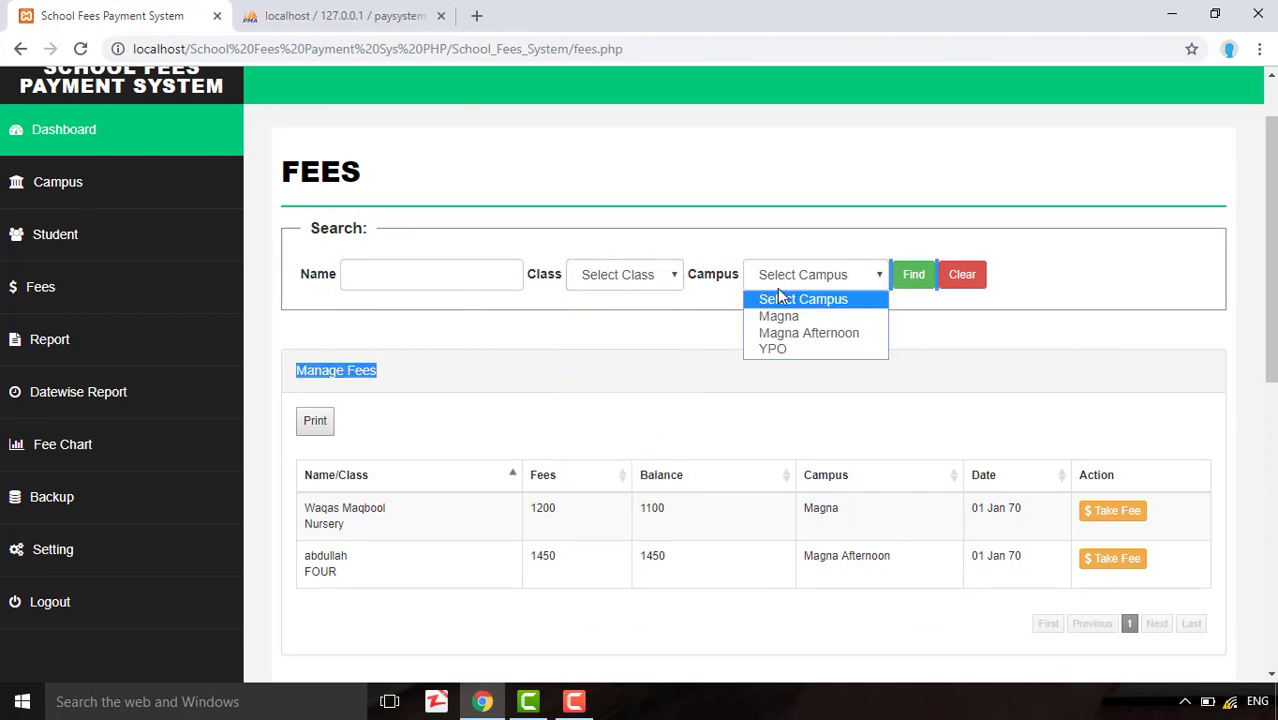
left_click(782, 442)
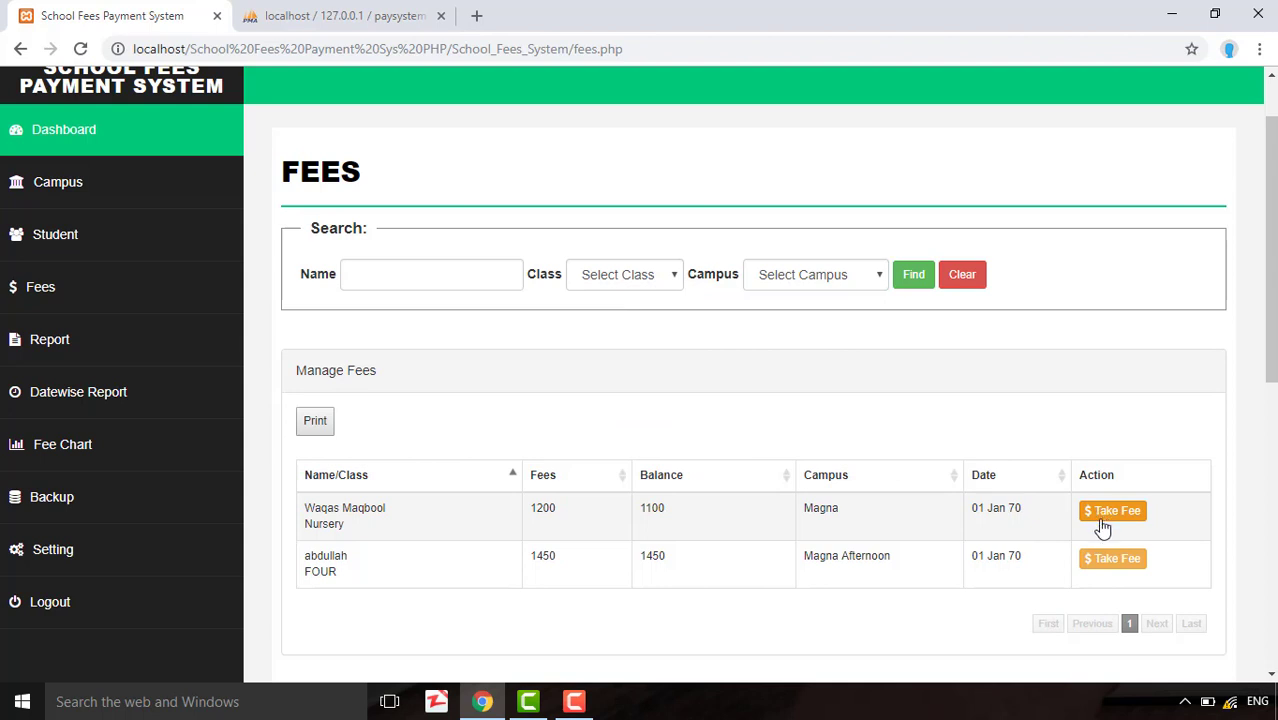
Record a 150 payment dated 2018-12-25 for the class FOUR student, then check the dashboard and return to Fees
left_click(1113, 560)
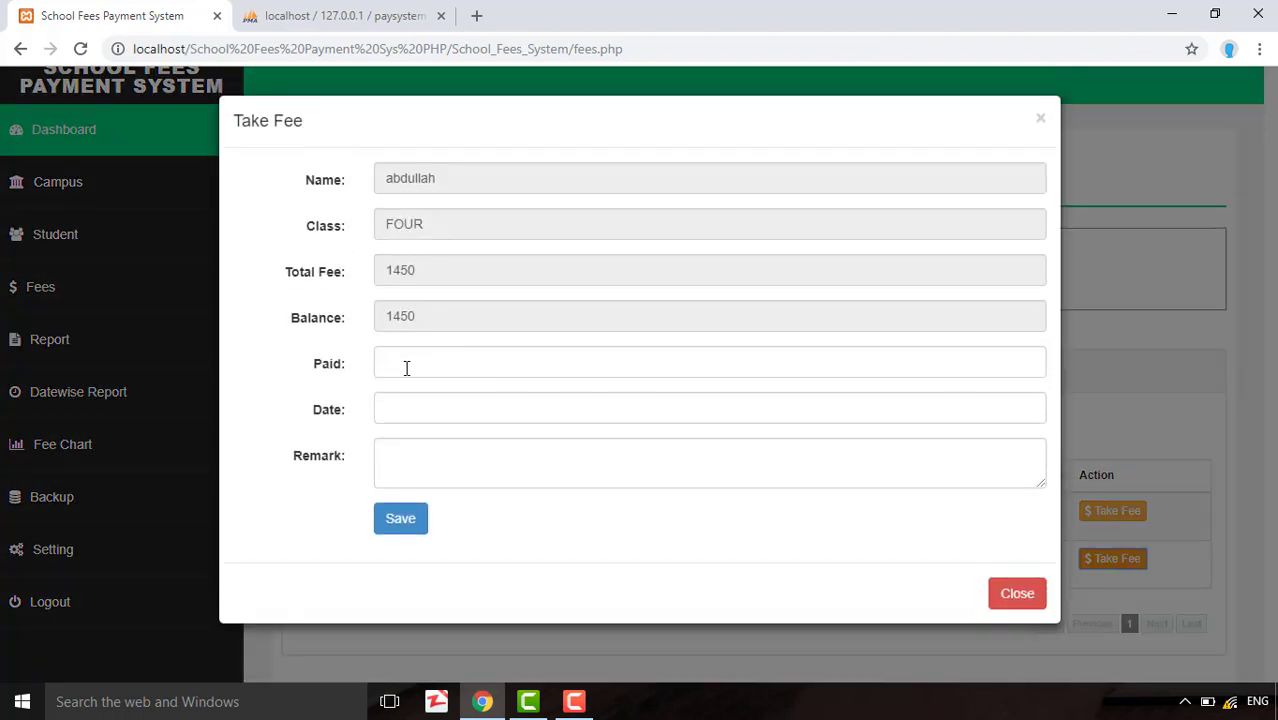
left_click(406, 368)
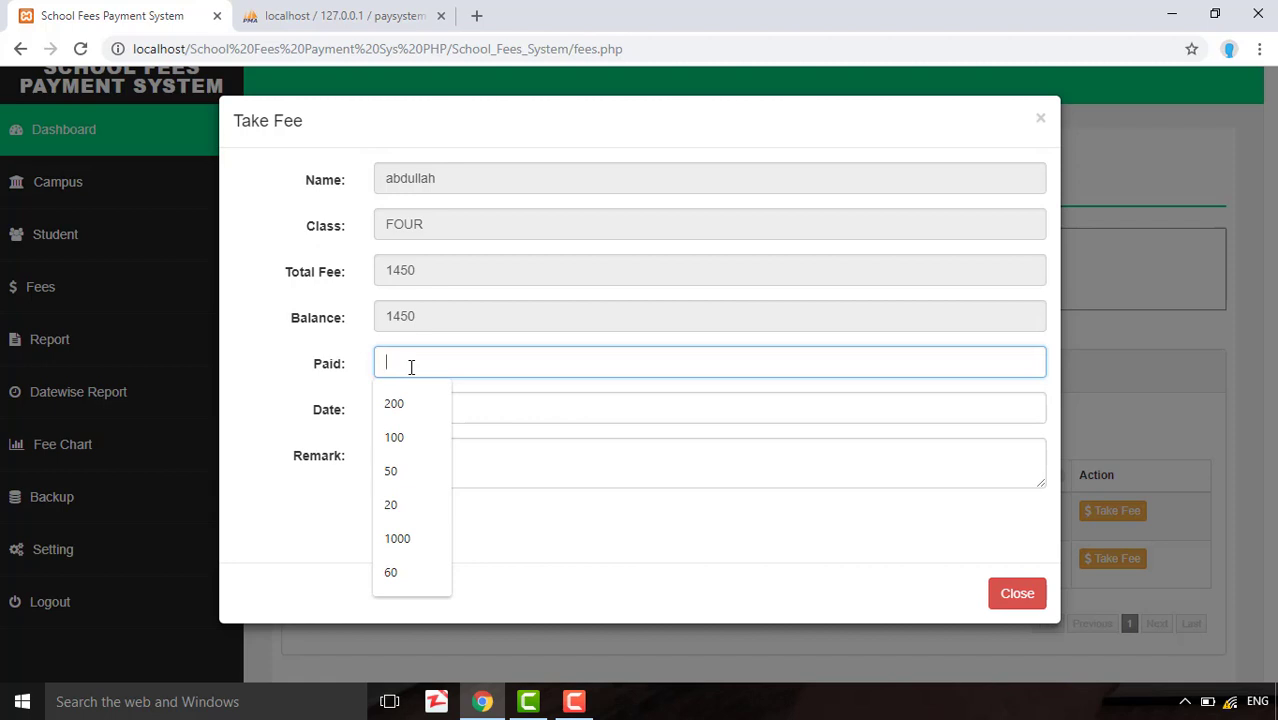
type("150")
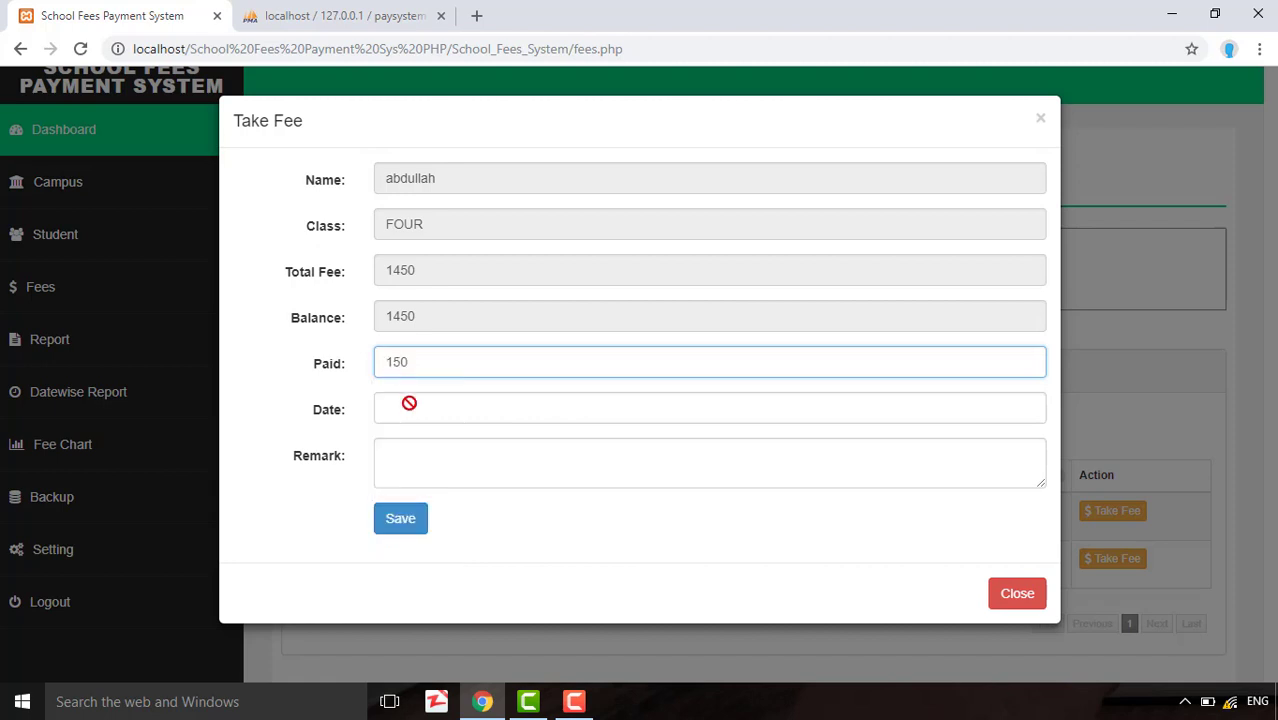
left_click(409, 405)
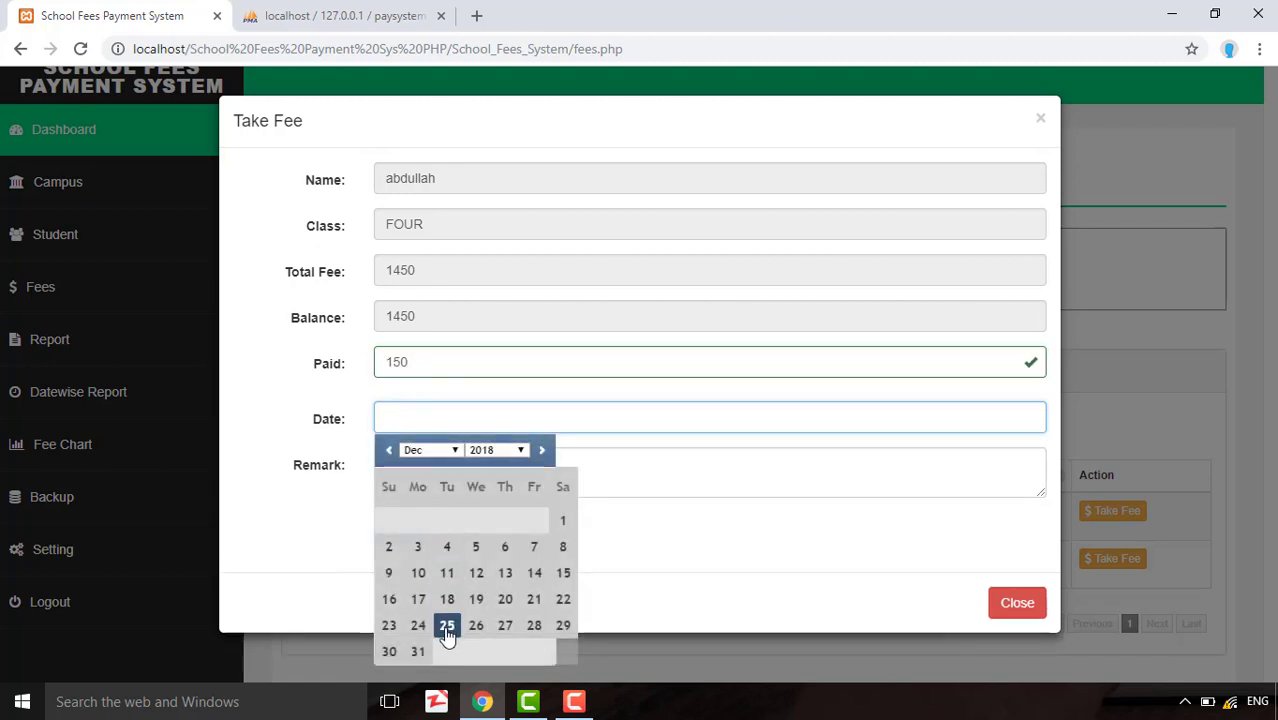
left_click(448, 622)
left_click(410, 527)
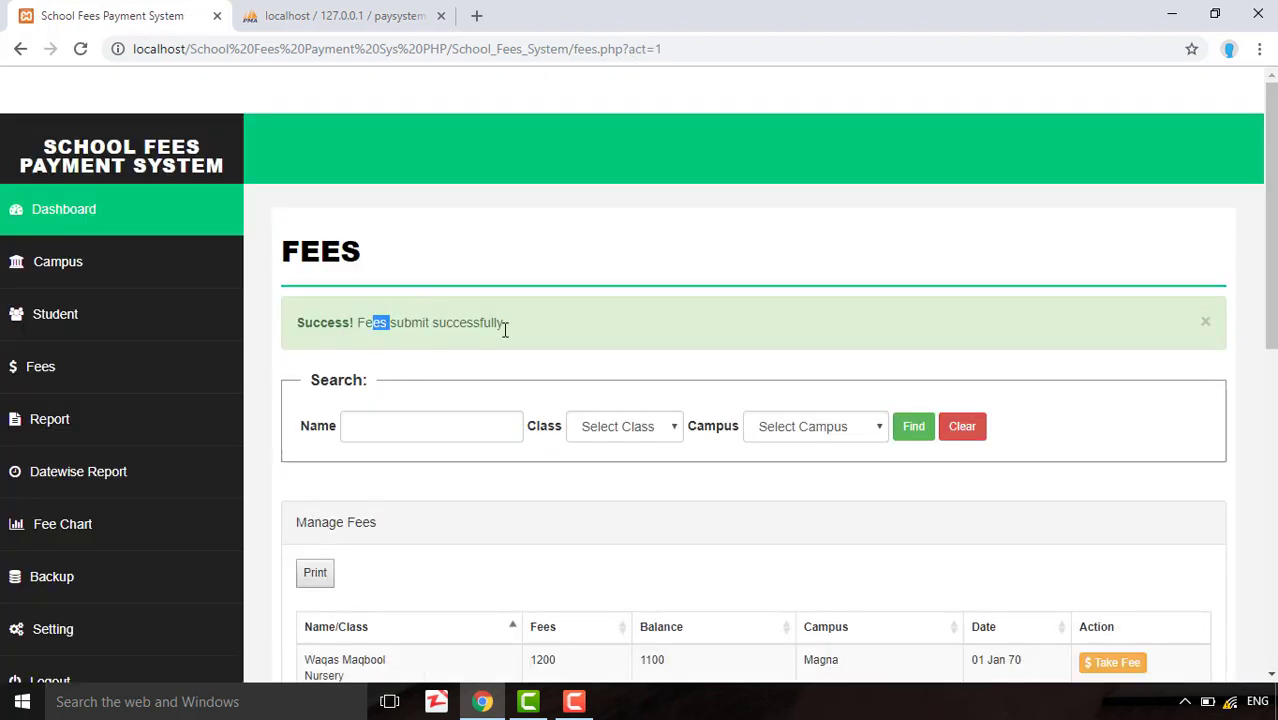
left_click_drag(505, 330, 533, 354)
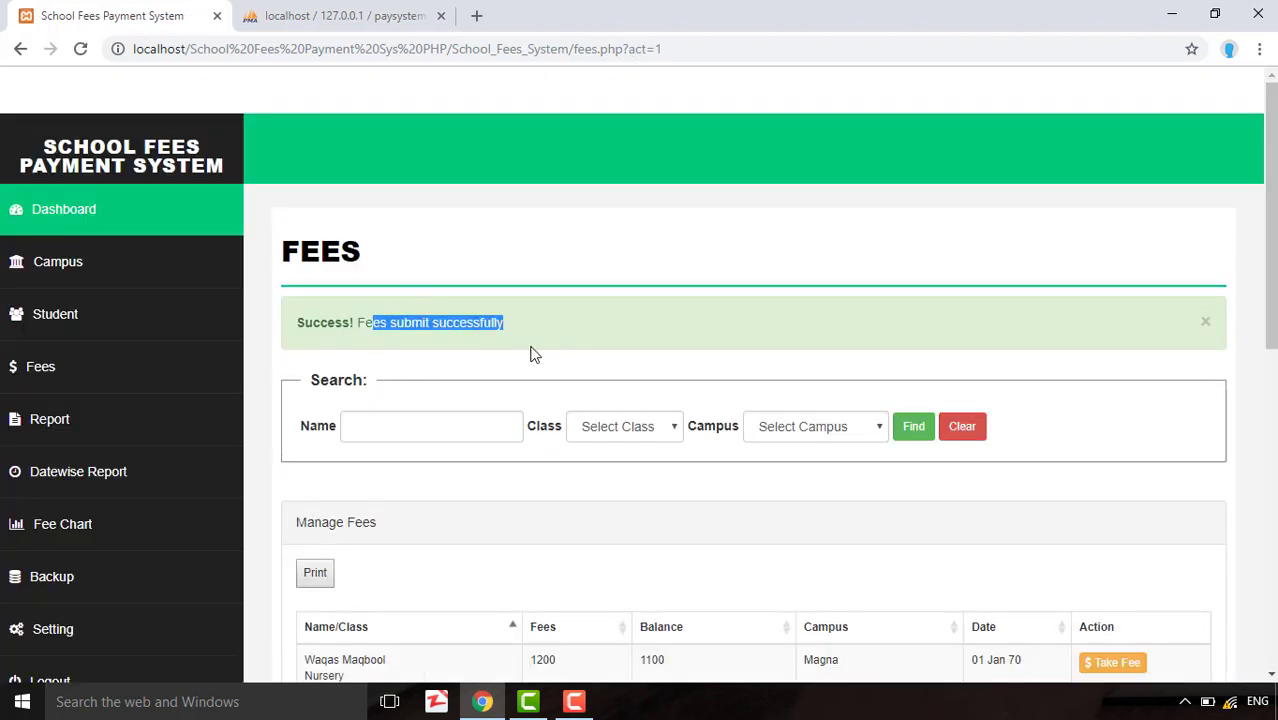
left_click(118, 221)
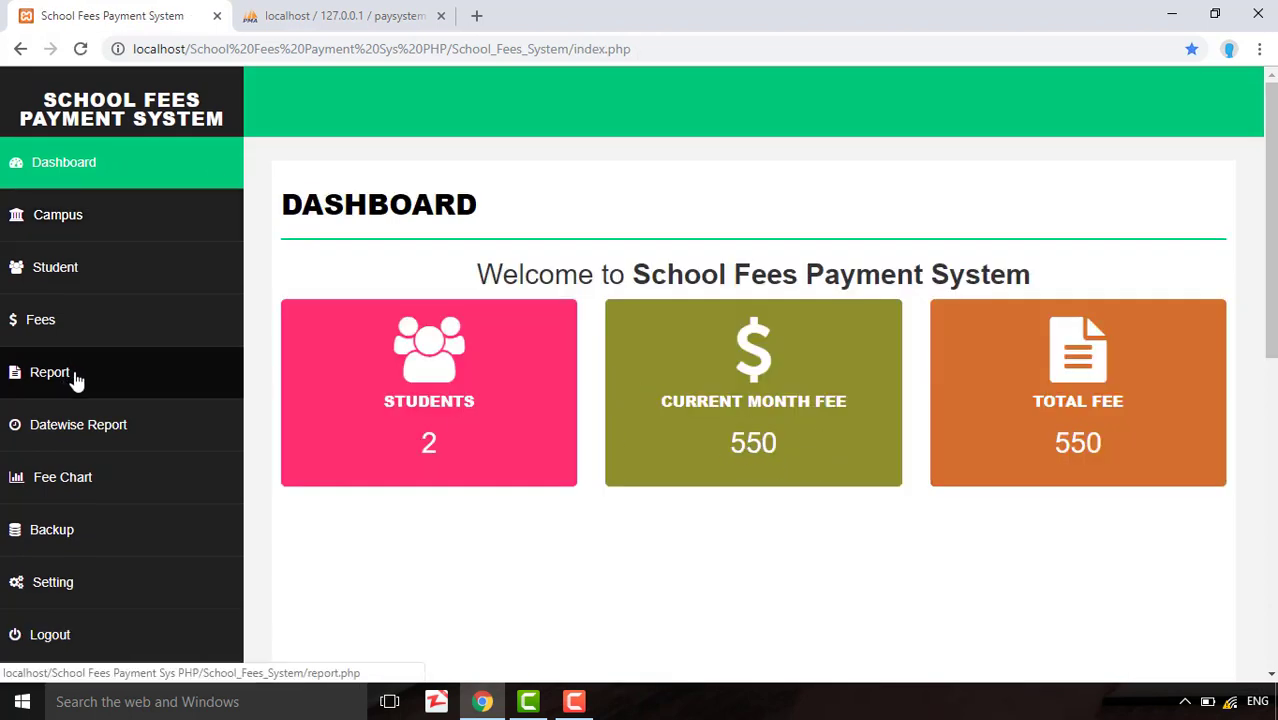
left_click(77, 327)
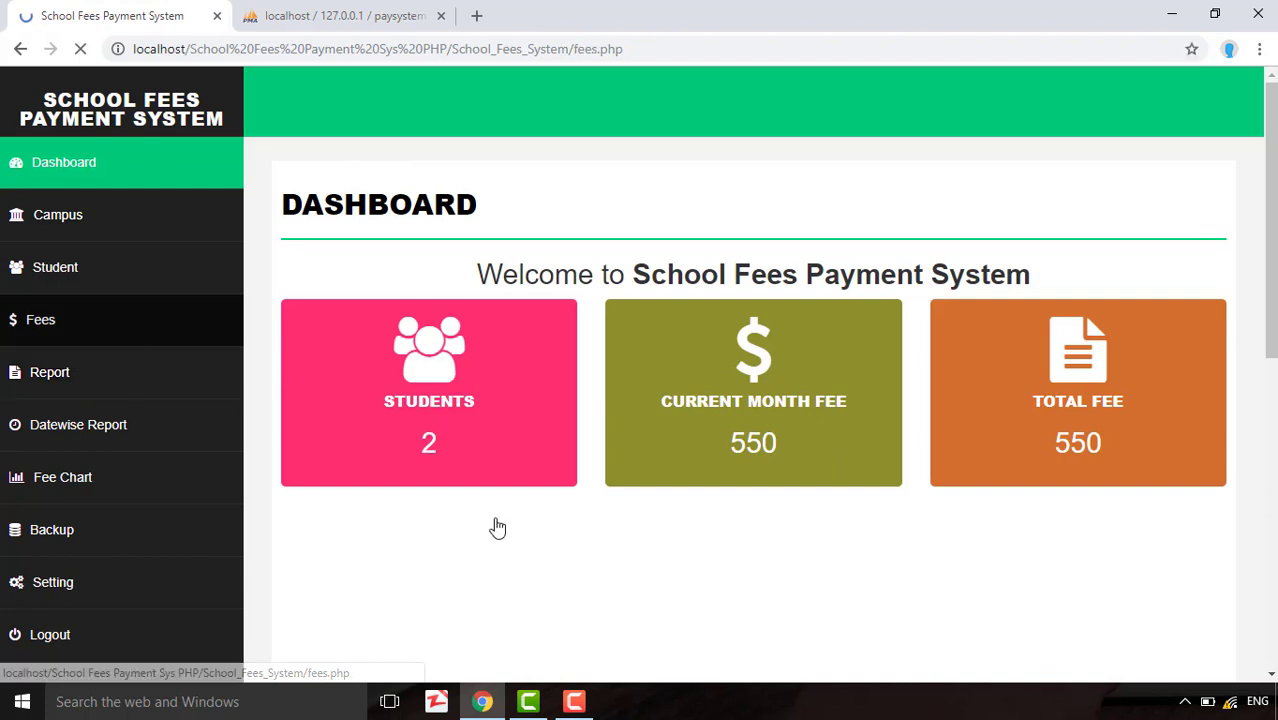
Filter the fees list to the Nursery class, clear the filter, and go to the Report page
scroll(750, 514, "down", 1)
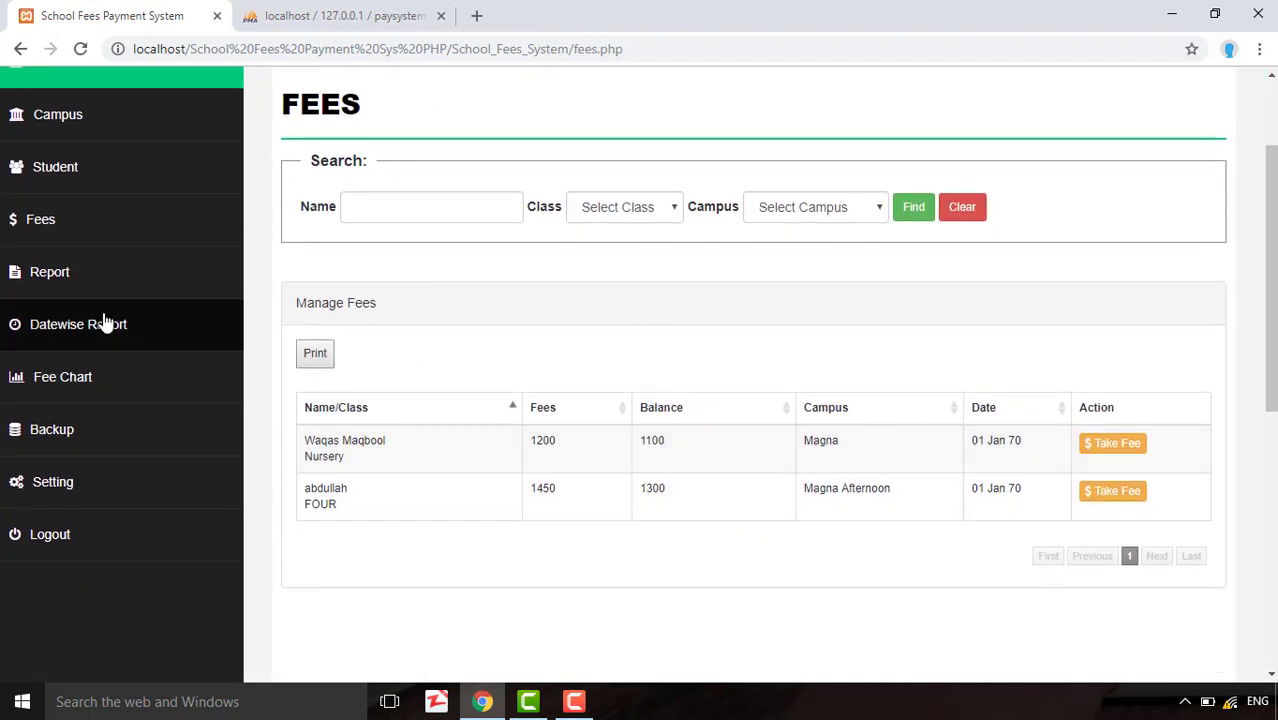
left_click(627, 206)
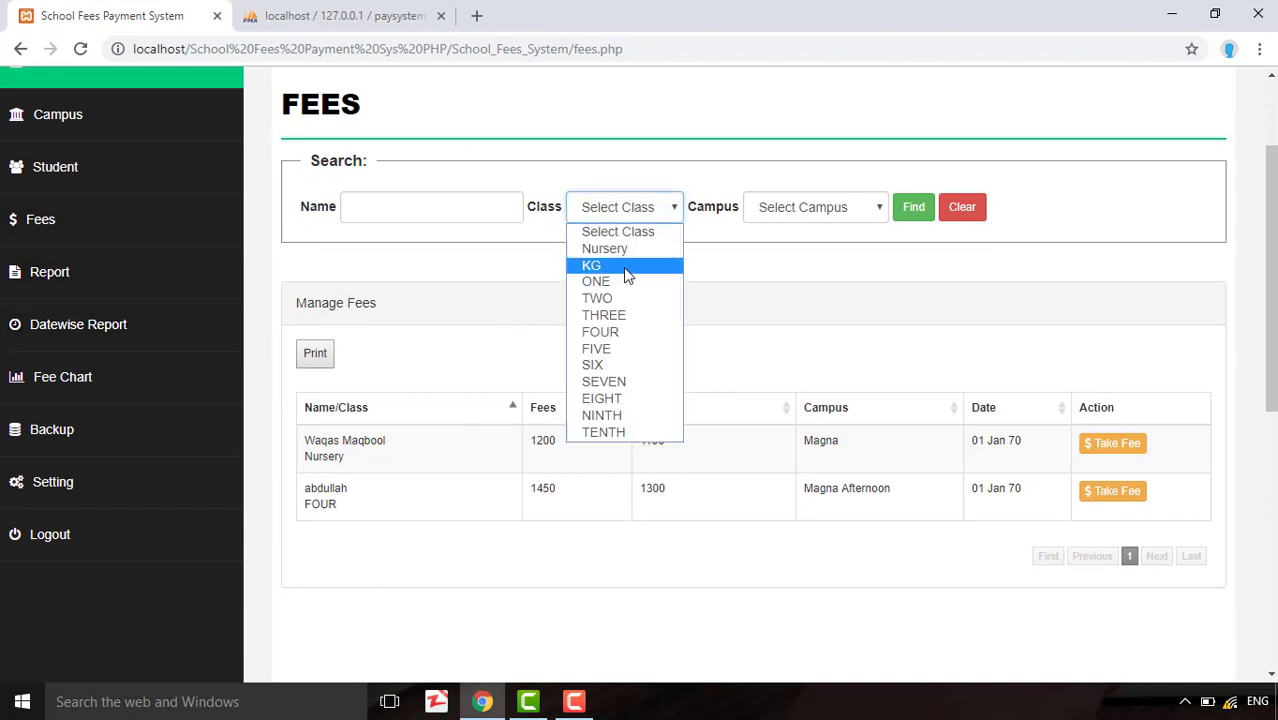
left_click(605, 248)
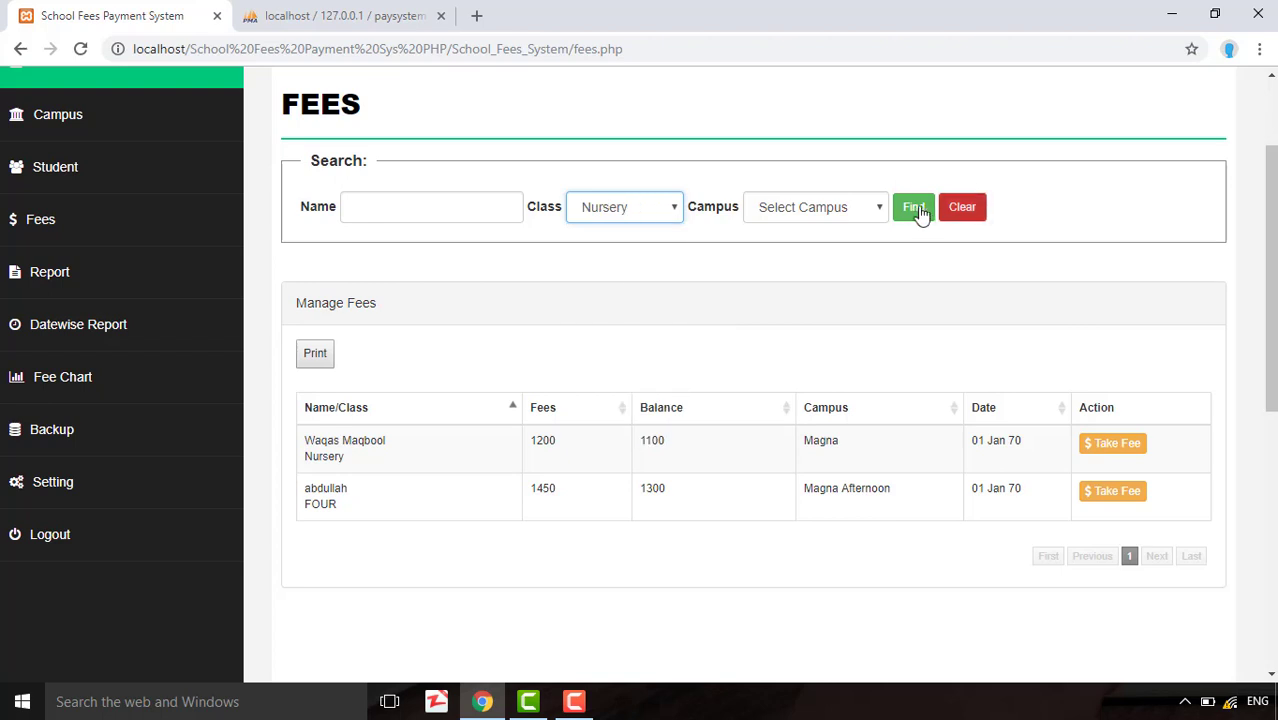
left_click(915, 209)
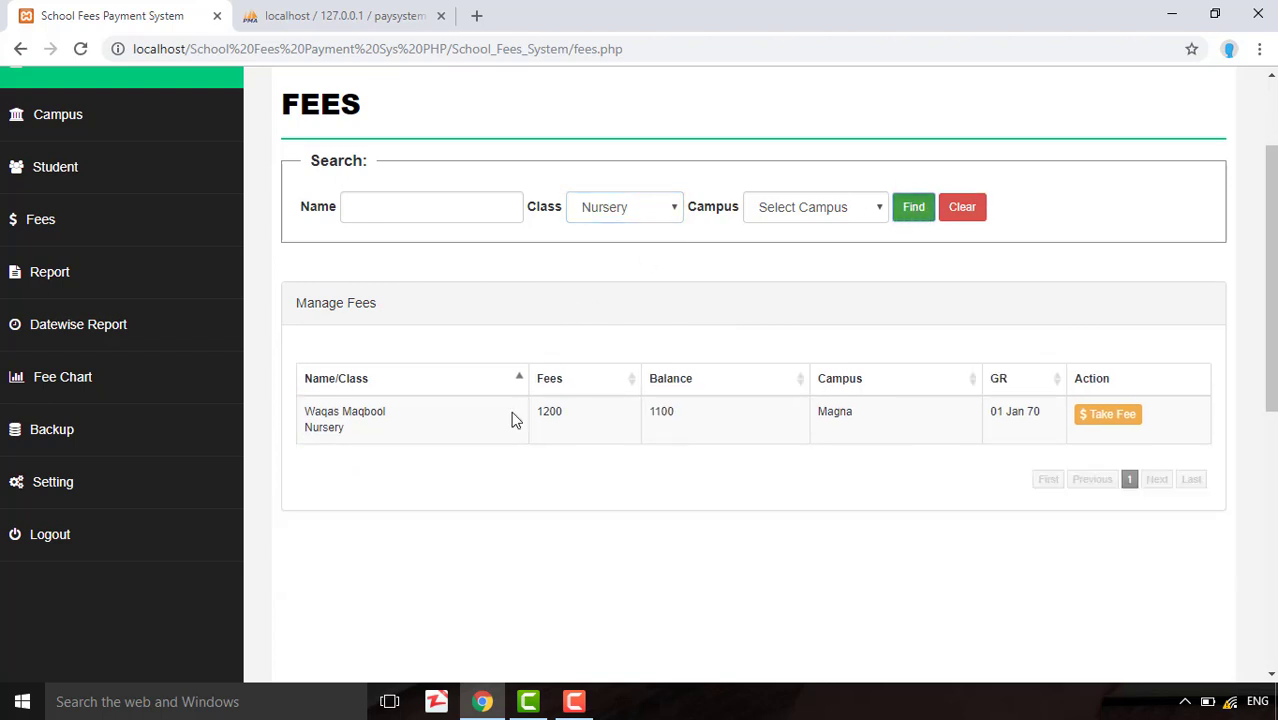
left_click(962, 207)
scroll(117, 214, "up", 1)
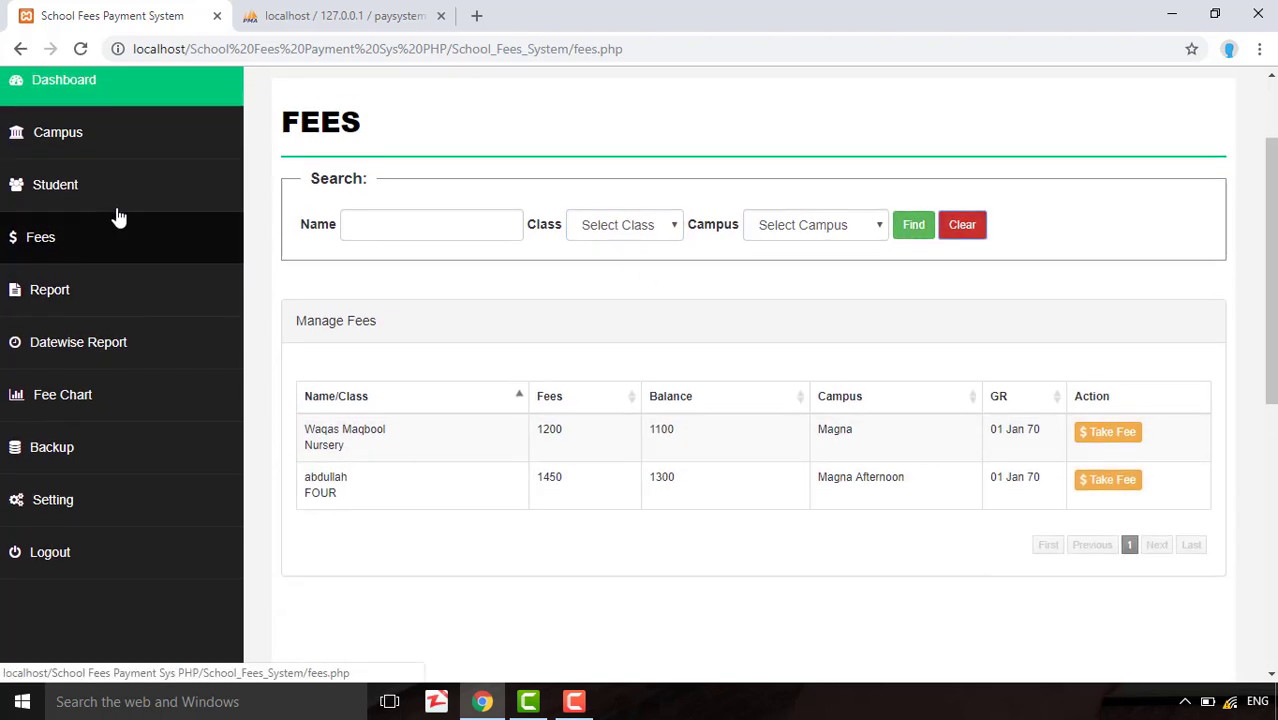
left_click(97, 368)
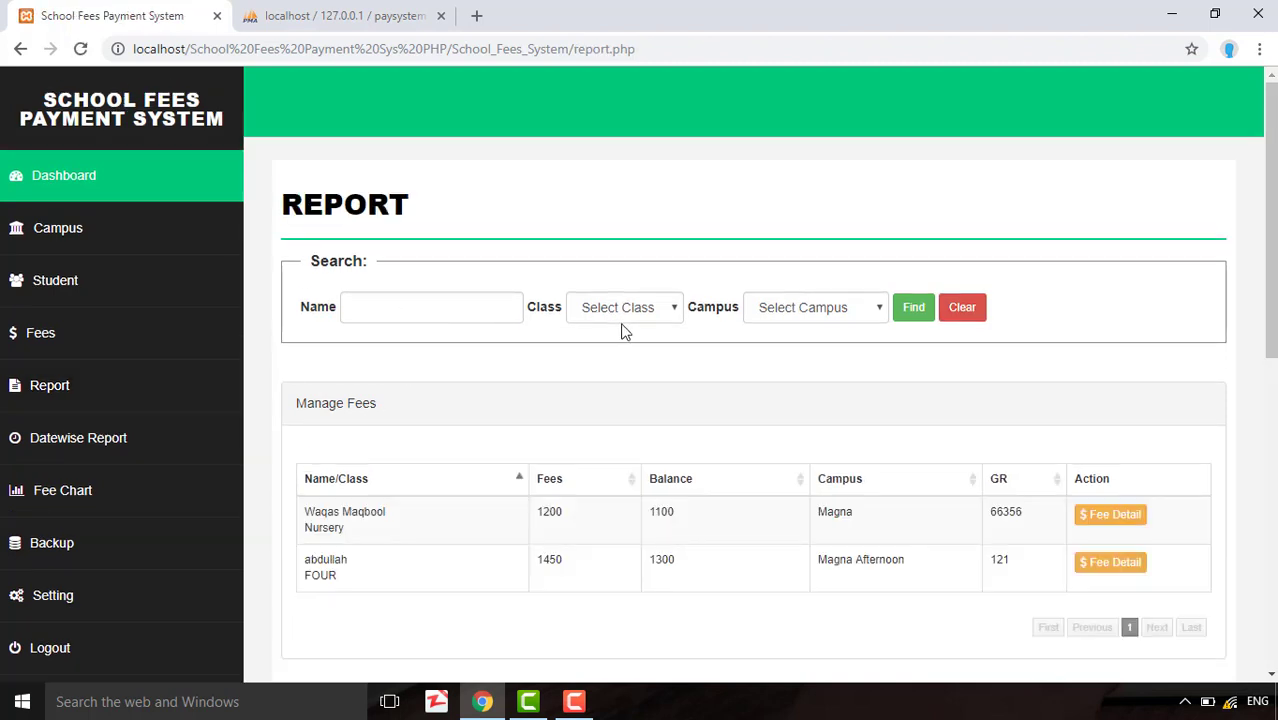
Review the Nursery student's fee detail (1200 total, 100 paid, 1100 balance), close it, and go to Datewise Report
scroll(451, 559, "down", 1)
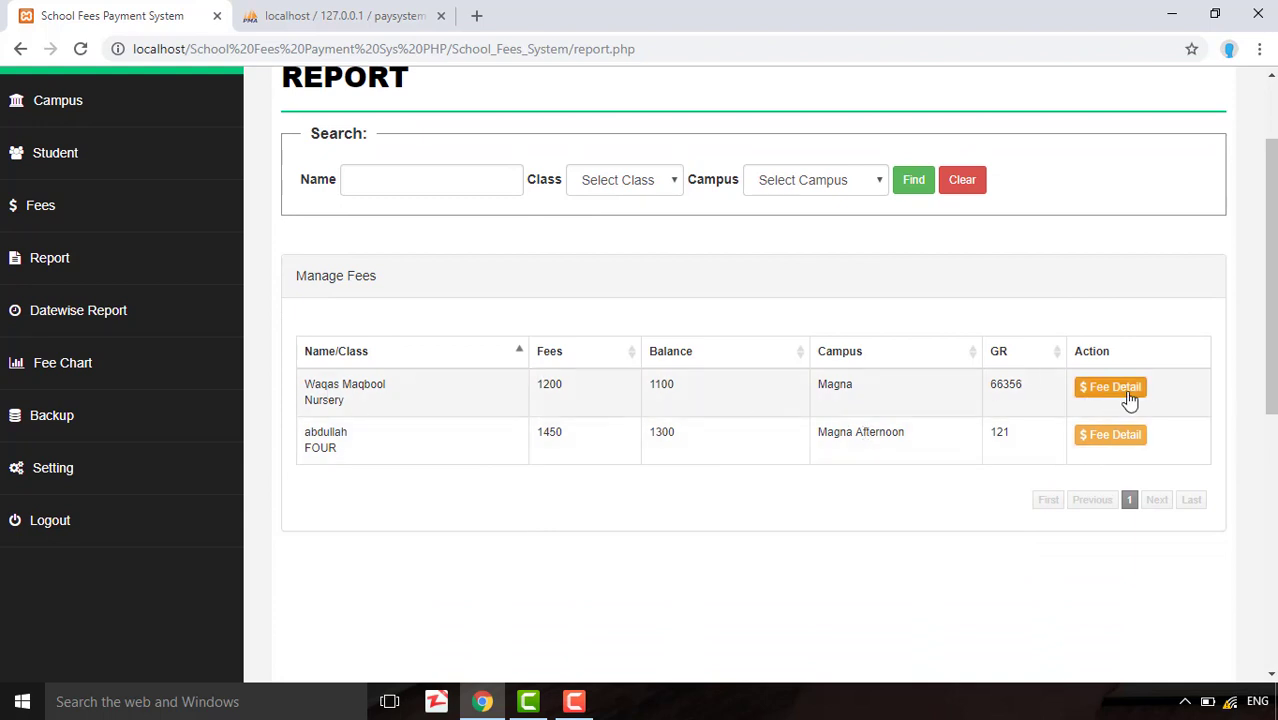
left_click(1128, 392)
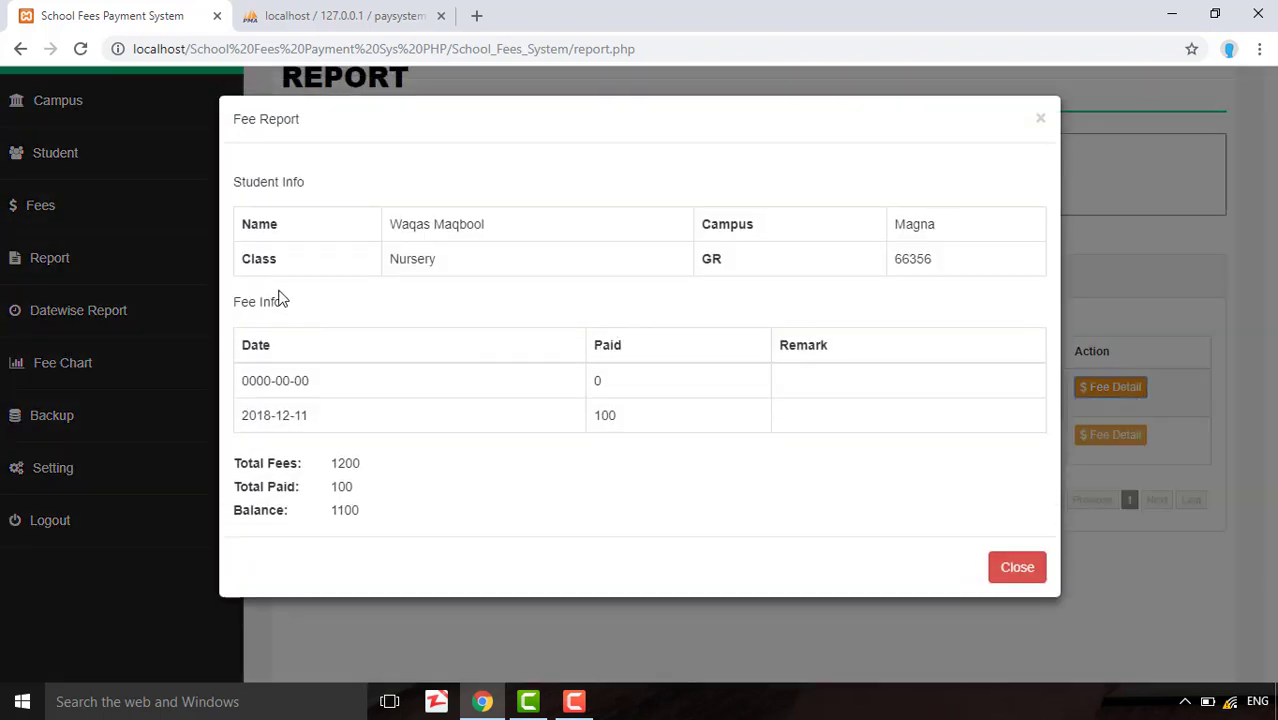
left_click_drag(284, 187, 370, 192)
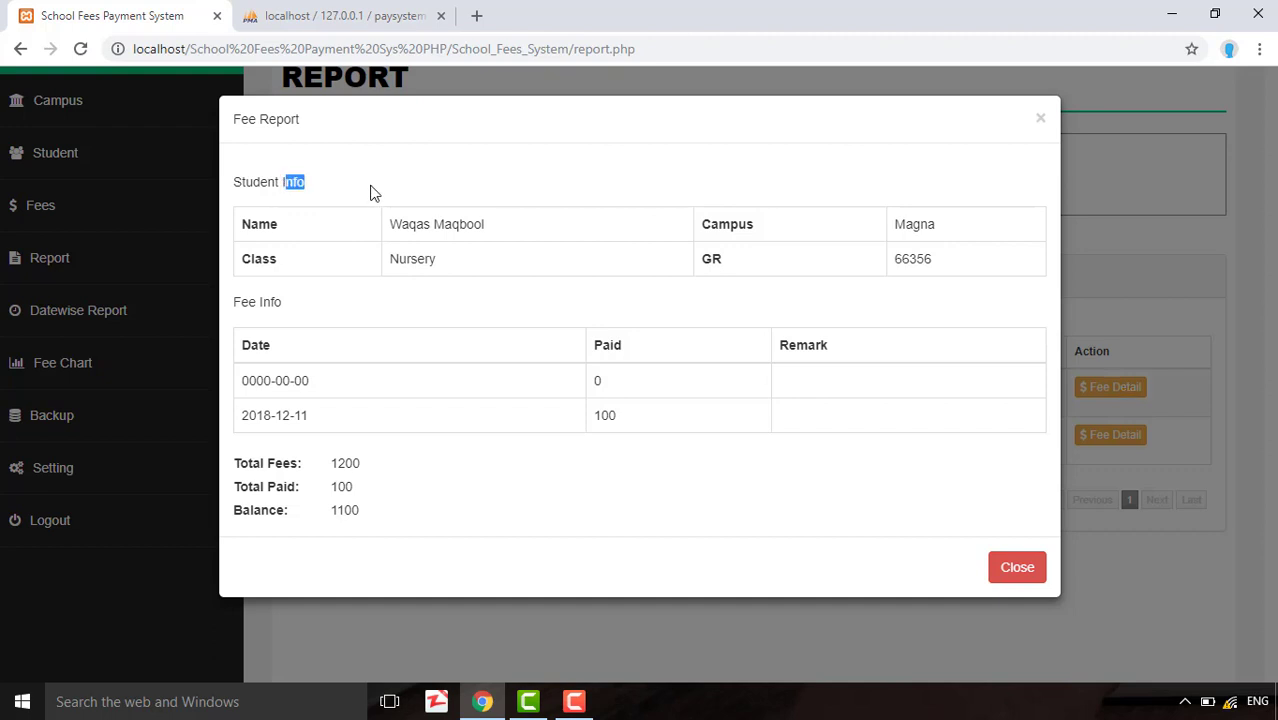
left_click_drag(250, 303, 295, 375)
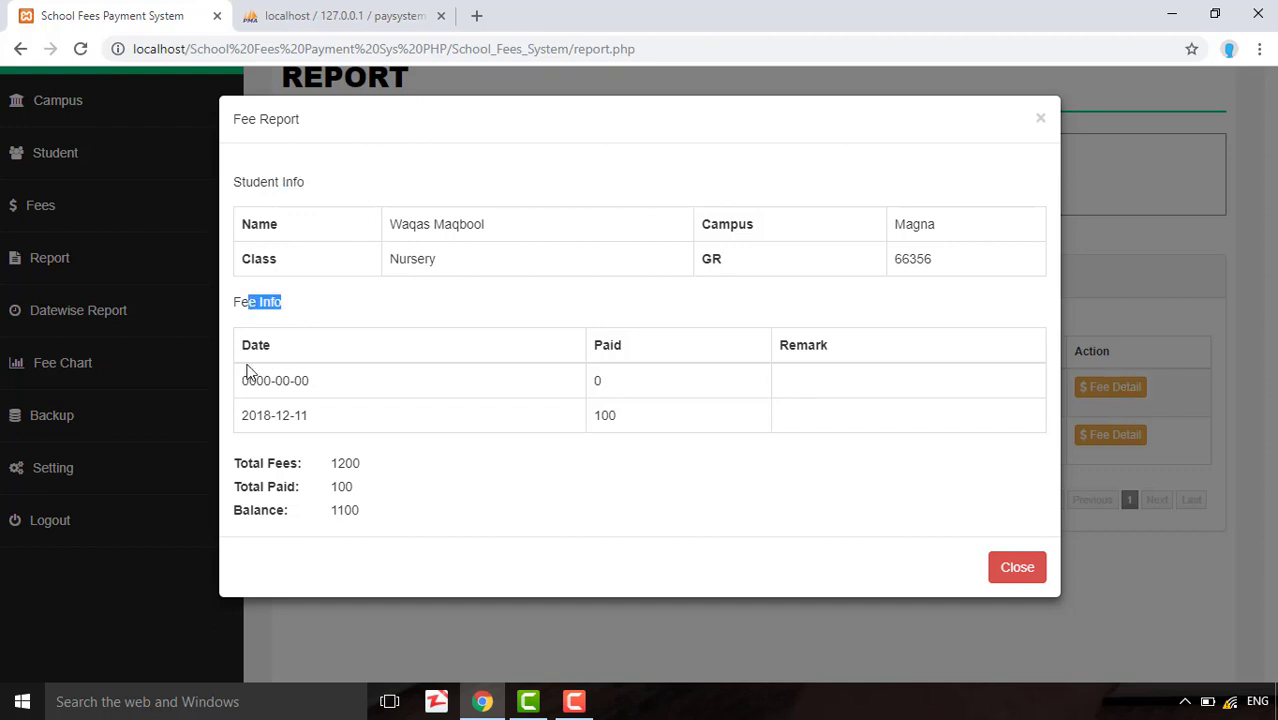
double_click(246, 356)
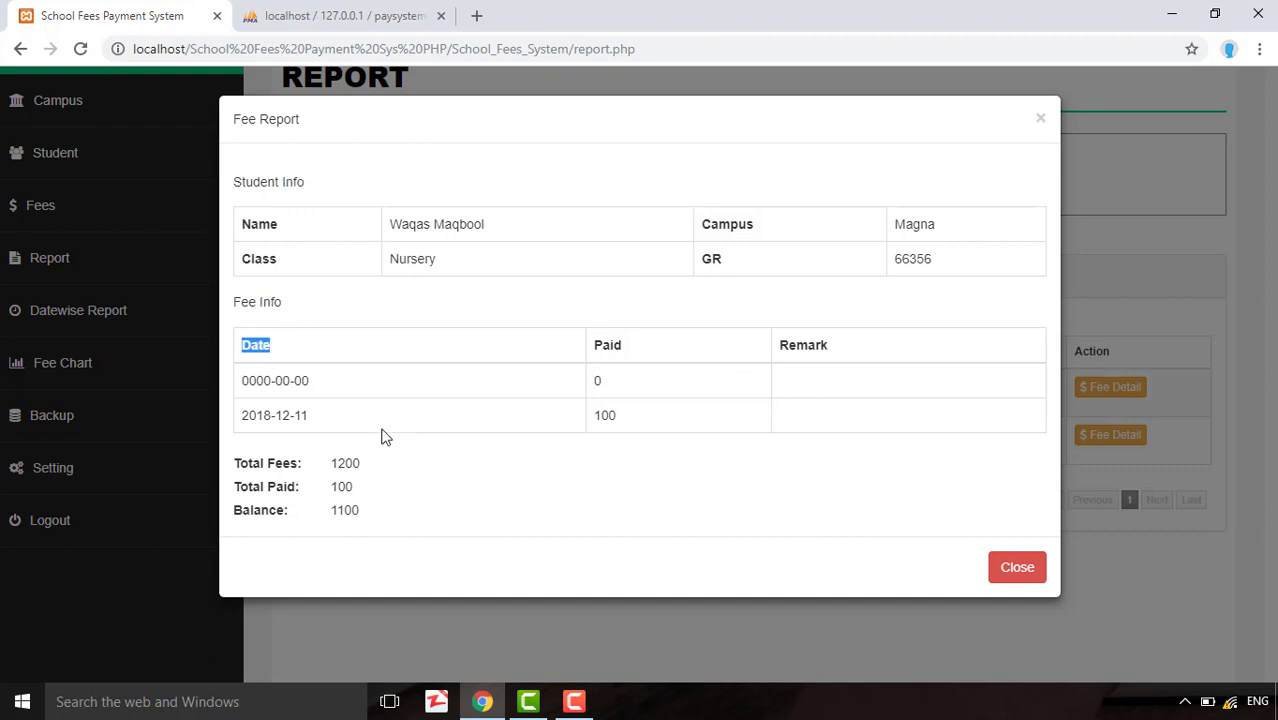
left_click_drag(334, 473, 379, 465)
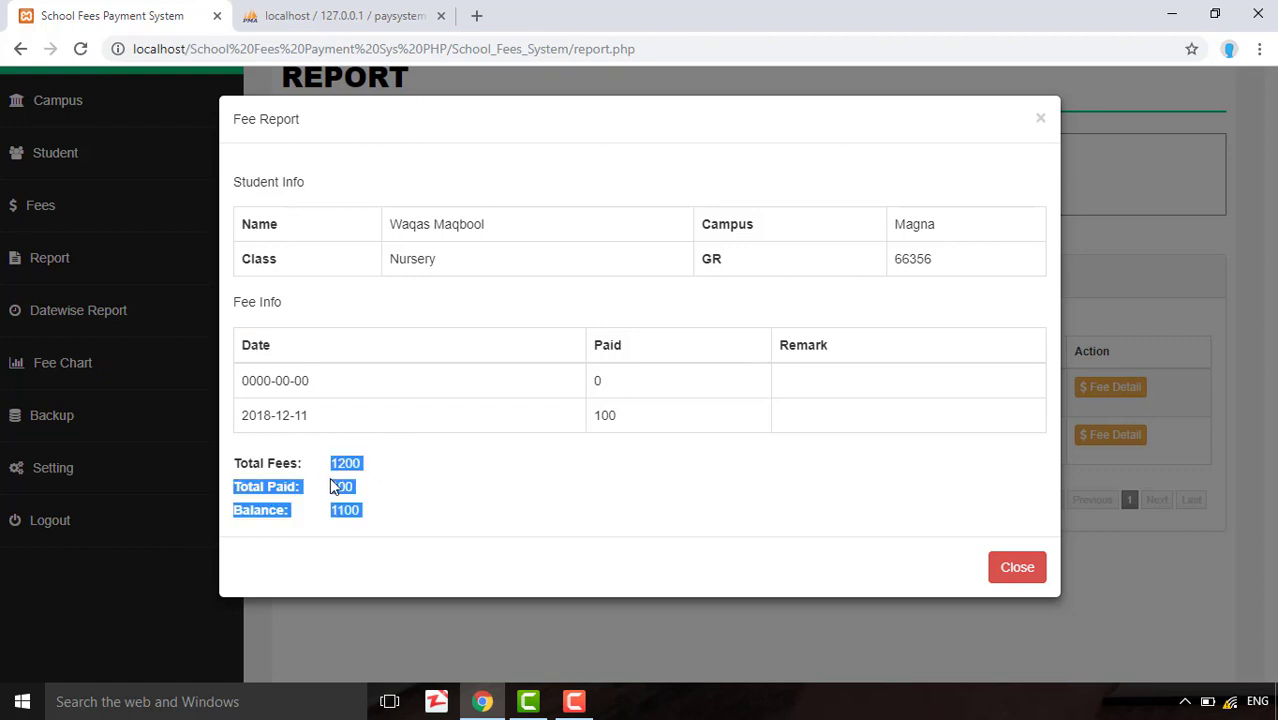
left_click(339, 479)
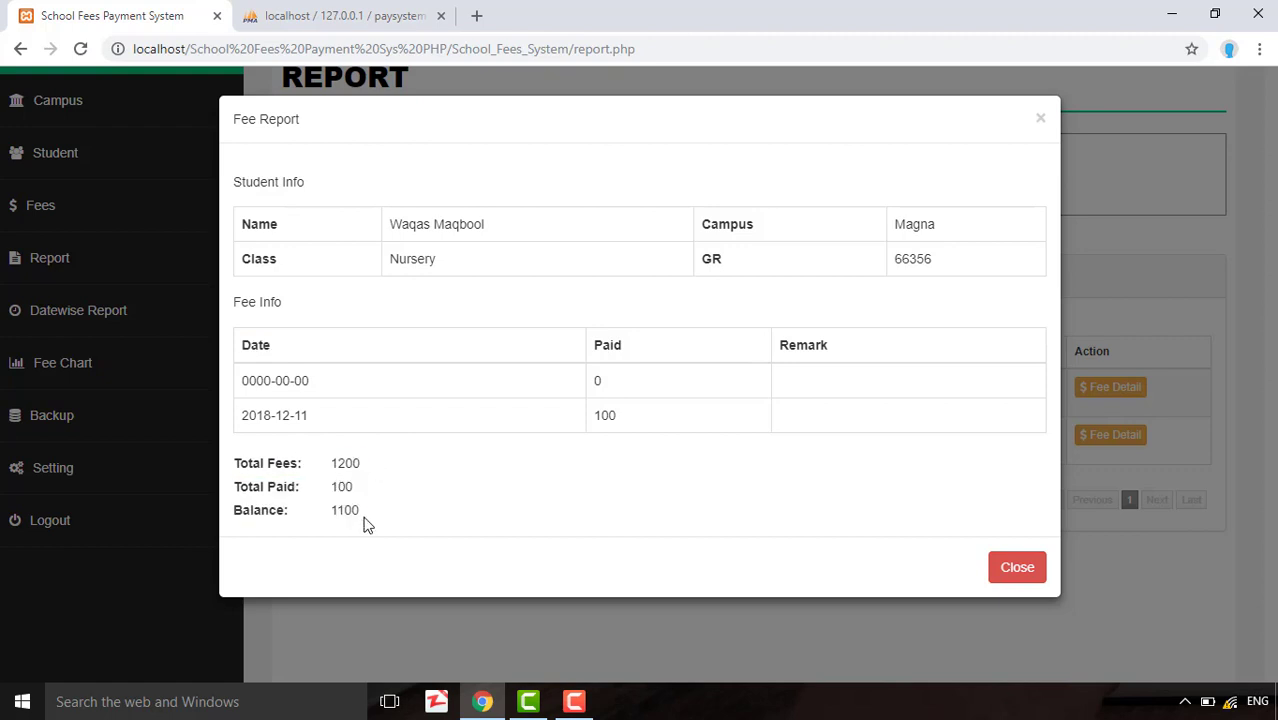
left_click(1017, 567)
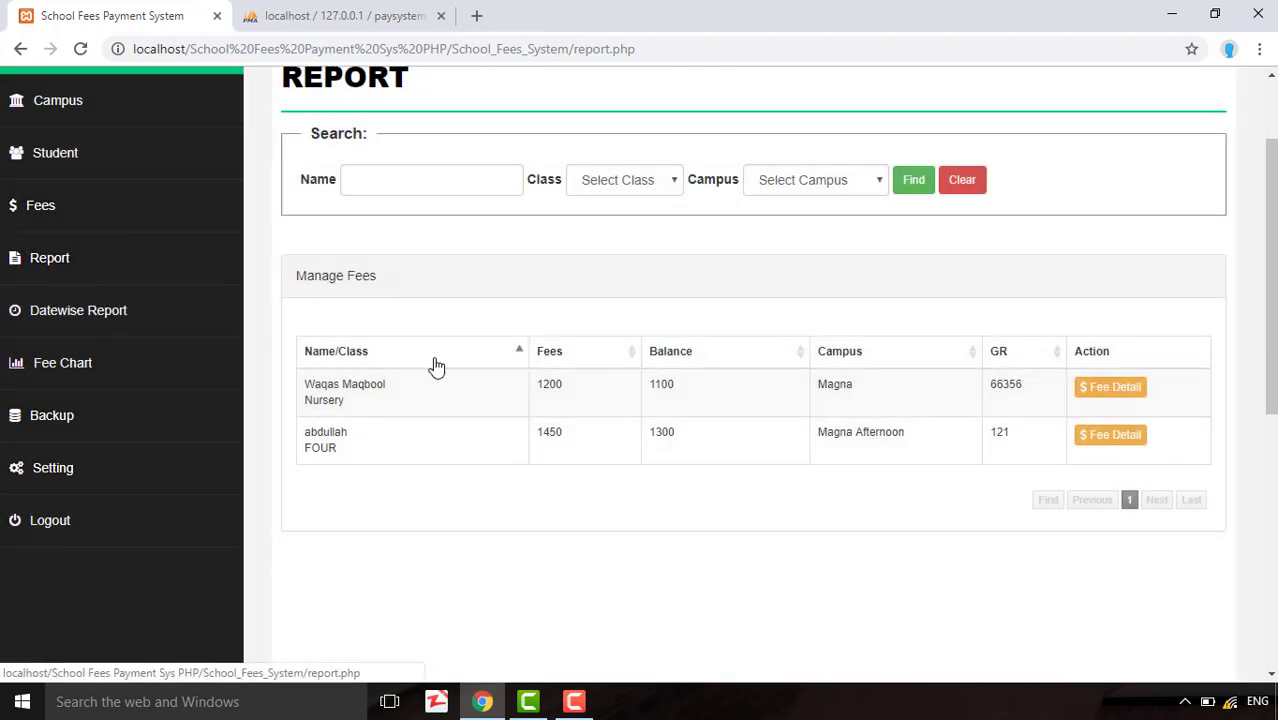
left_click(175, 327)
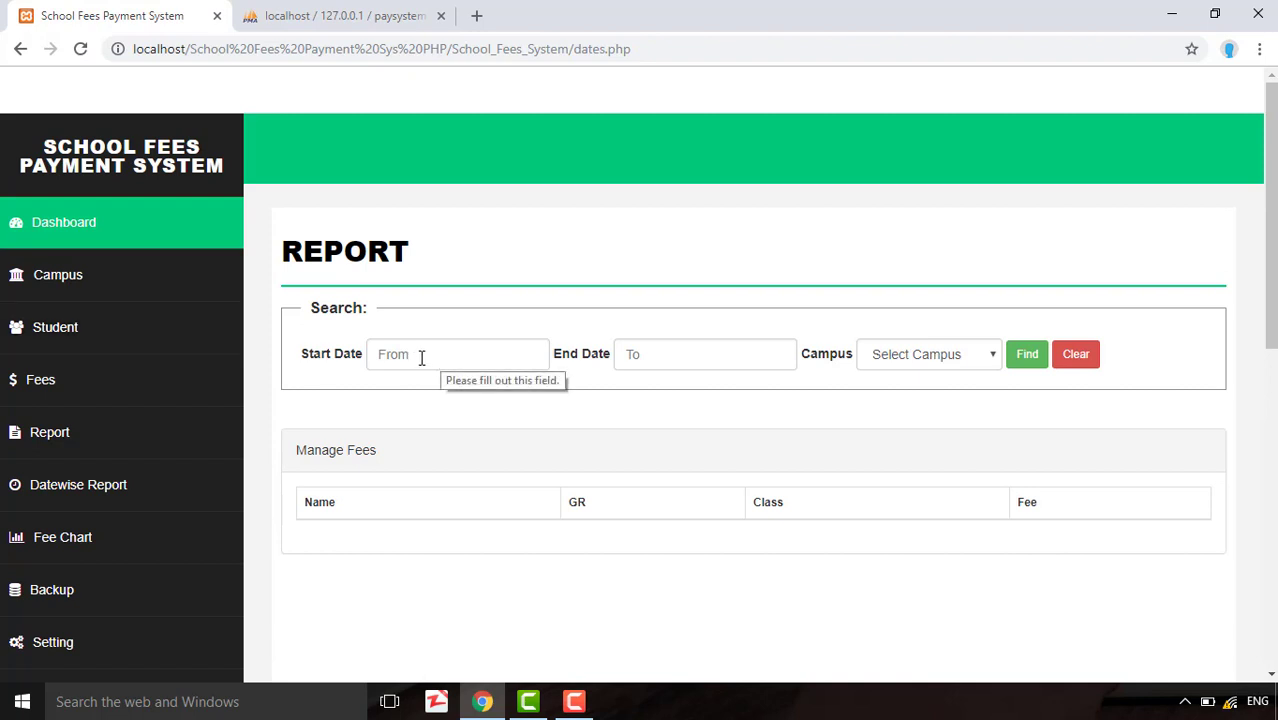
Run the datewise report from 2018-12-01 to 2018-12-29 for the Magna campus
left_click(425, 355)
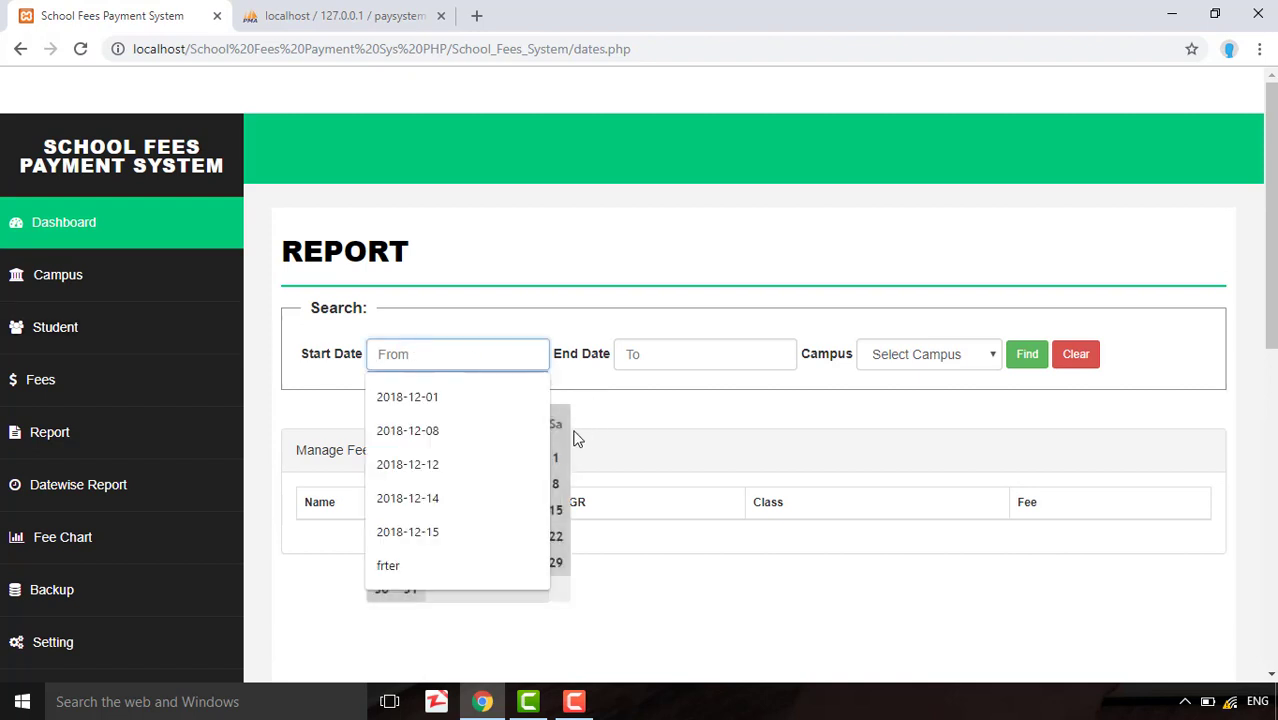
left_click(555, 457)
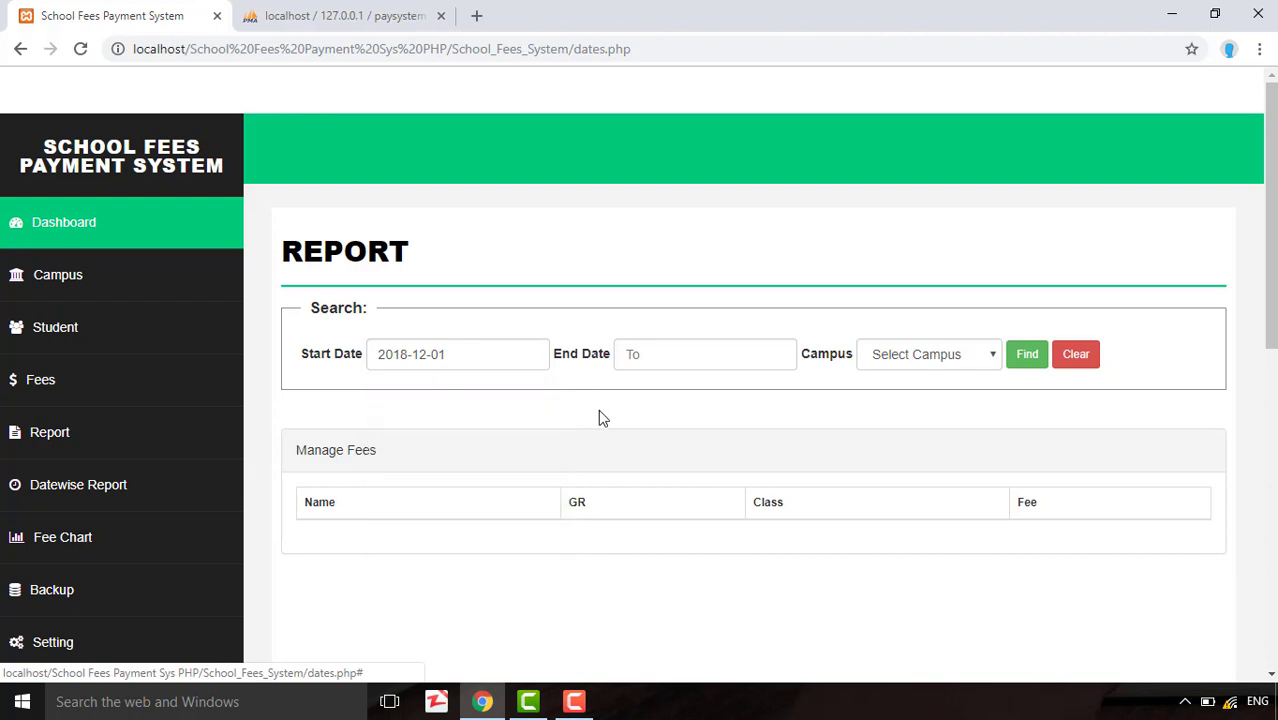
left_click(655, 357)
left_click(812, 564)
left_click(930, 368)
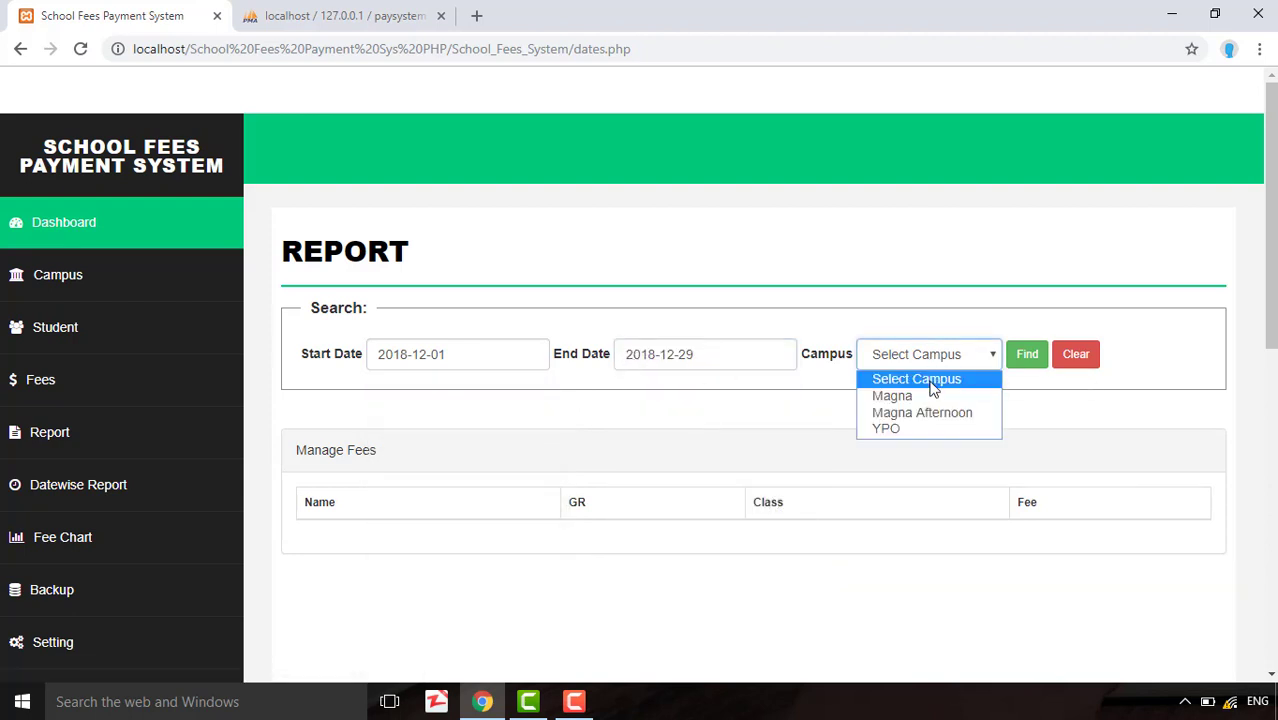
left_click(928, 396)
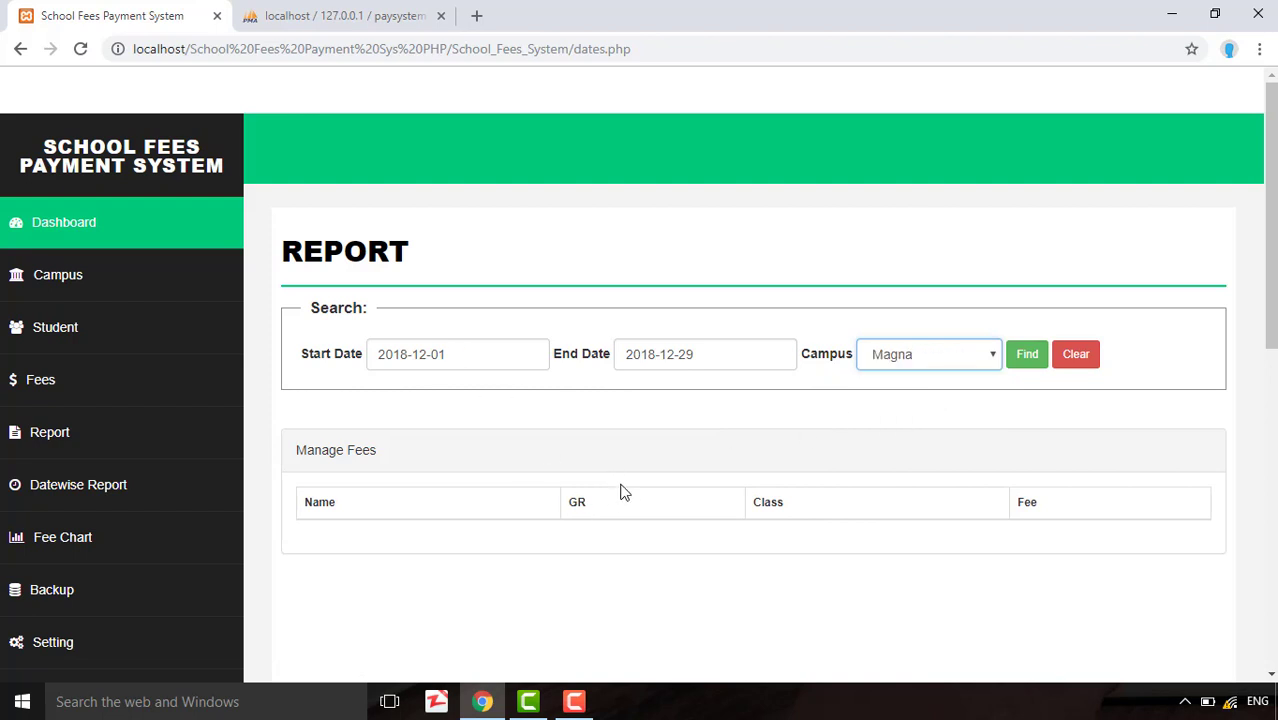
left_click(1018, 366)
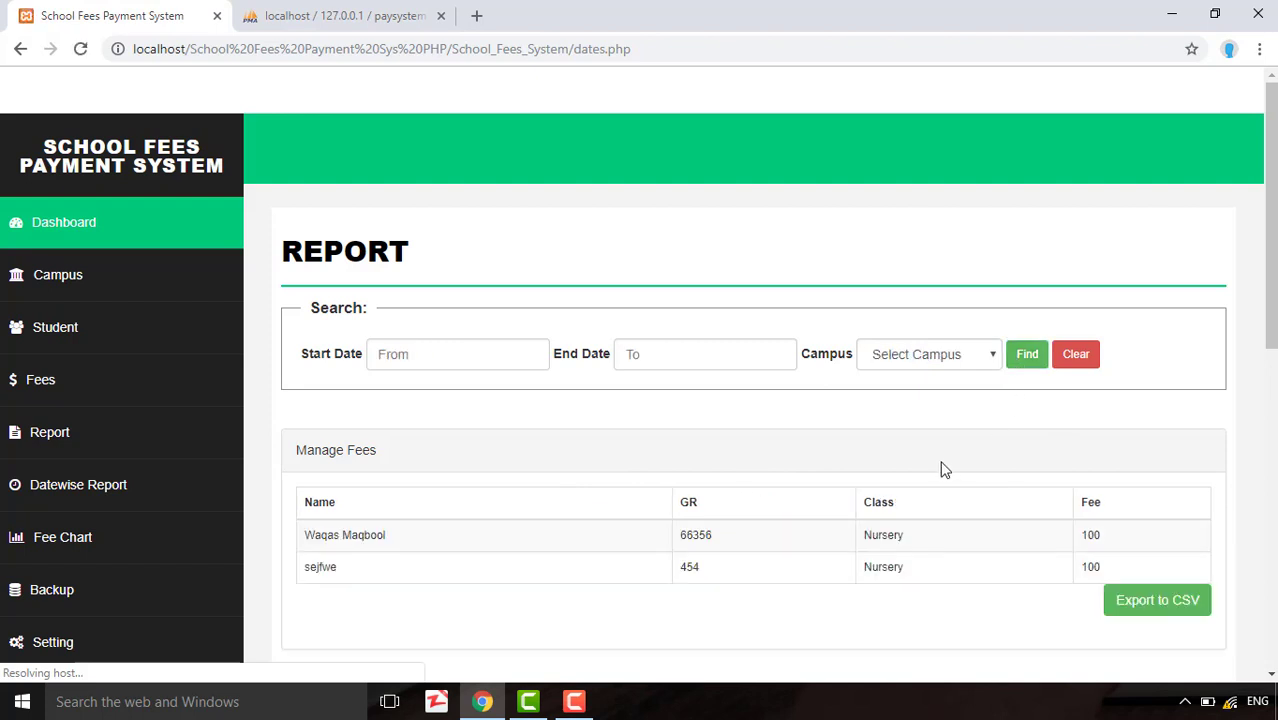
Start a CSV export of the report rows, then cancel saving the file
scroll(622, 400, "down", 1)
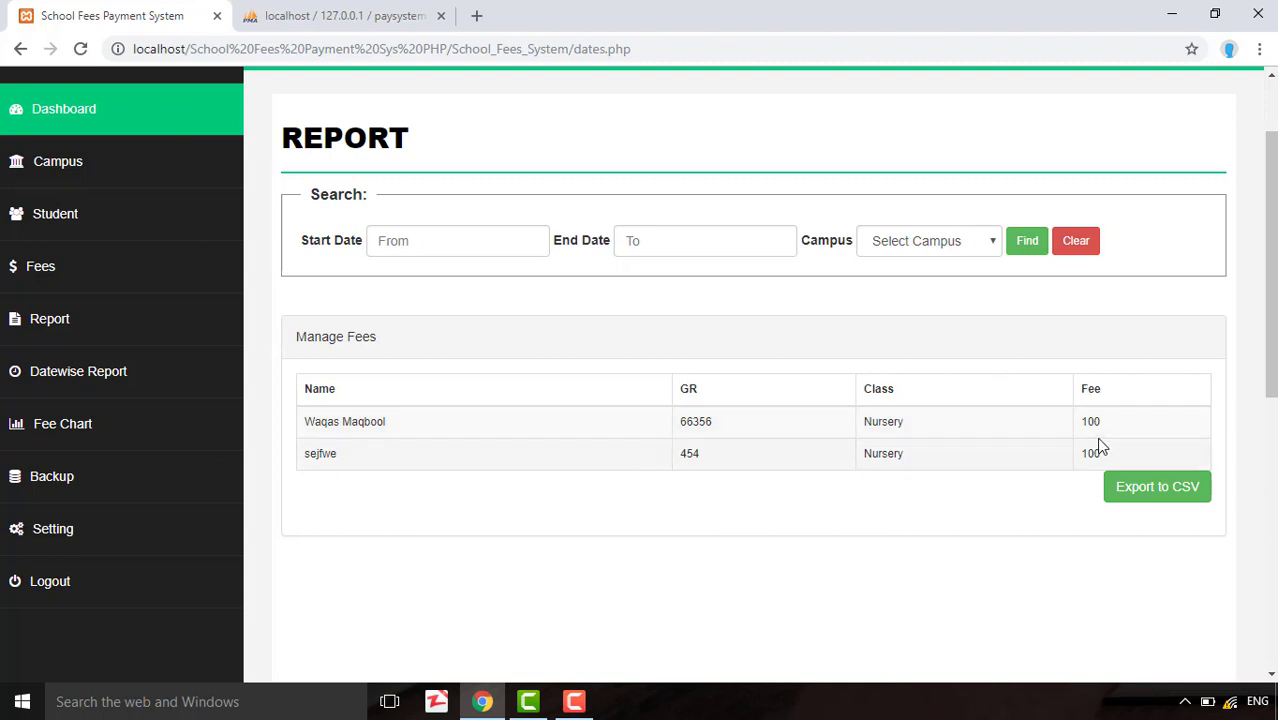
left_click(1178, 499)
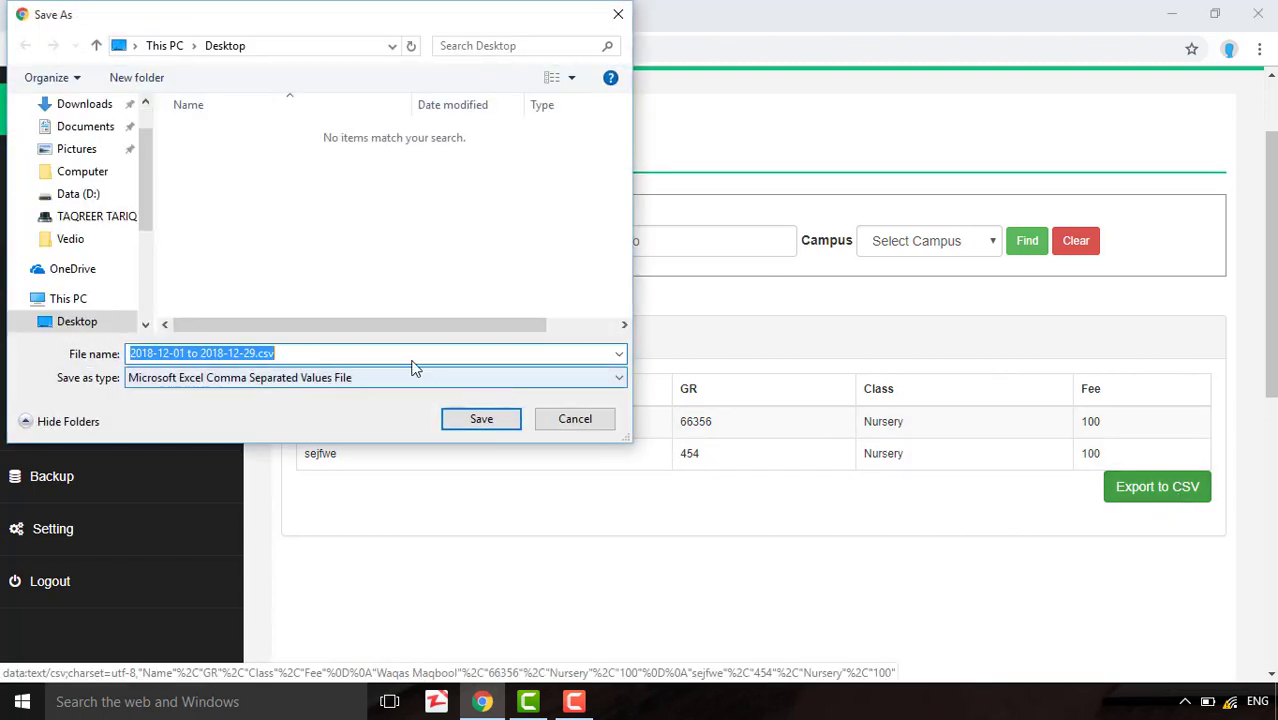
left_click(578, 421)
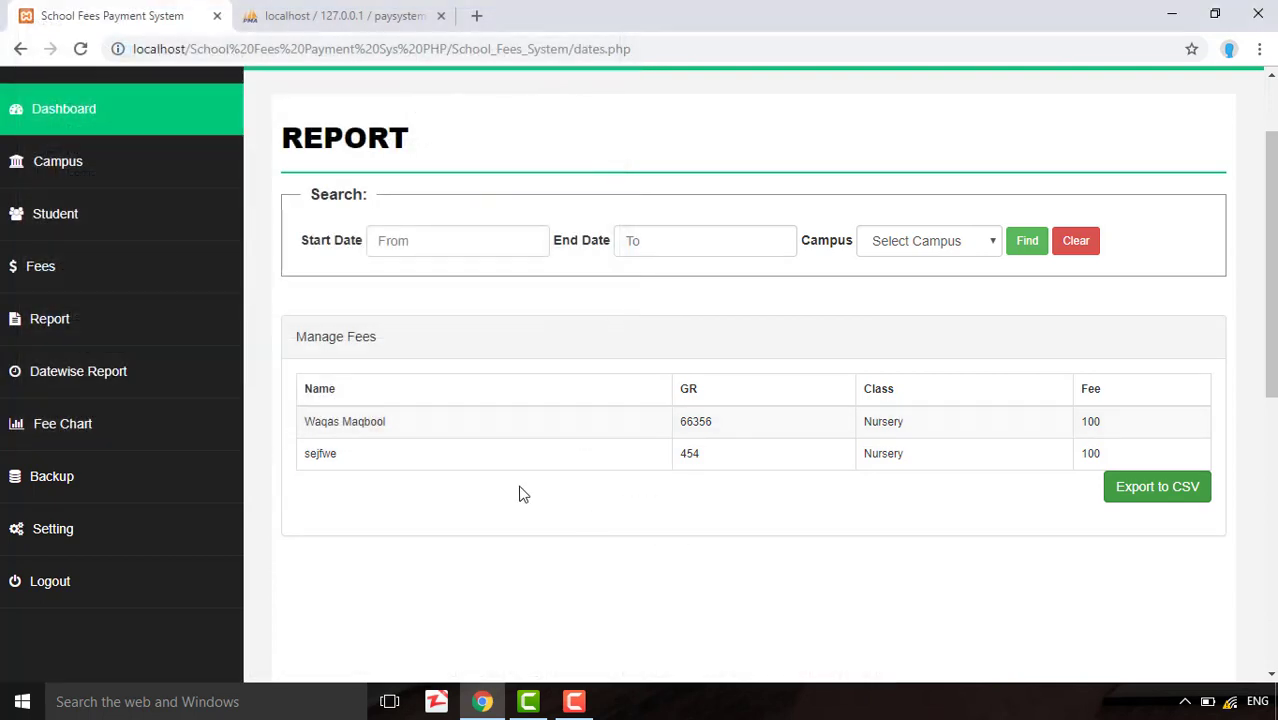
View the monthly fee chart, then go back to the Fees list
left_click(150, 411)
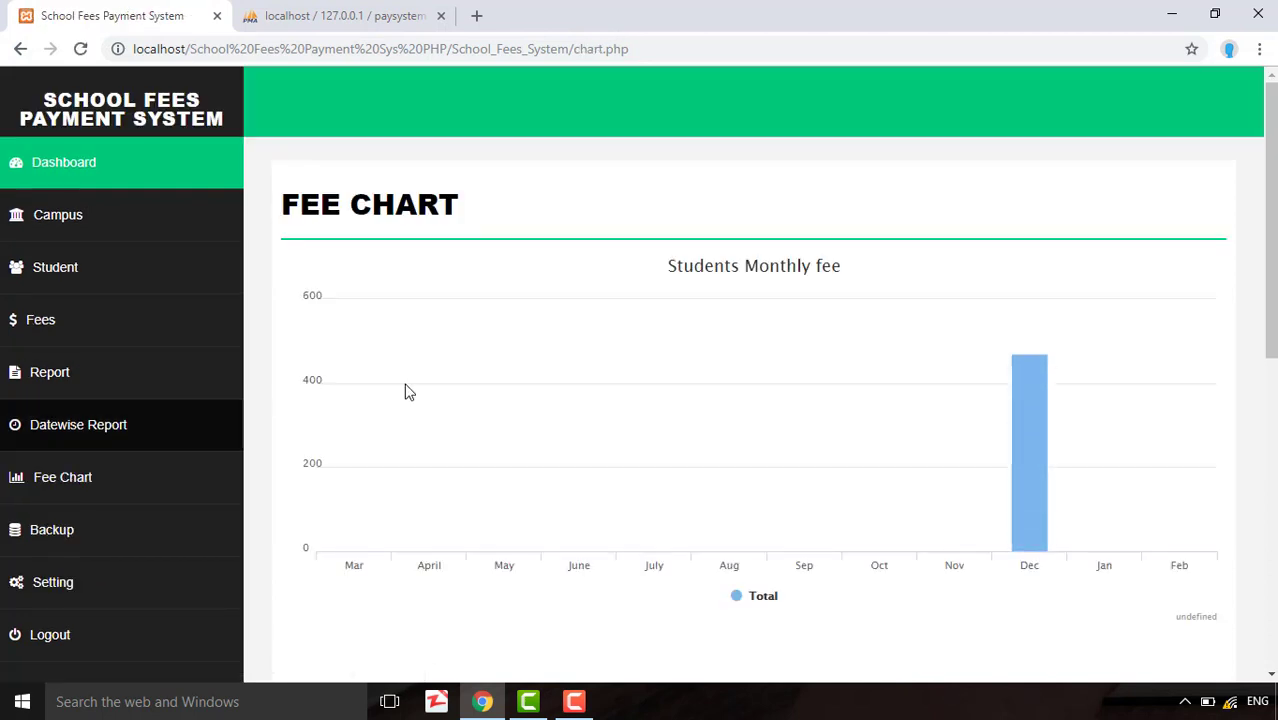
mouse_move(1029, 435)
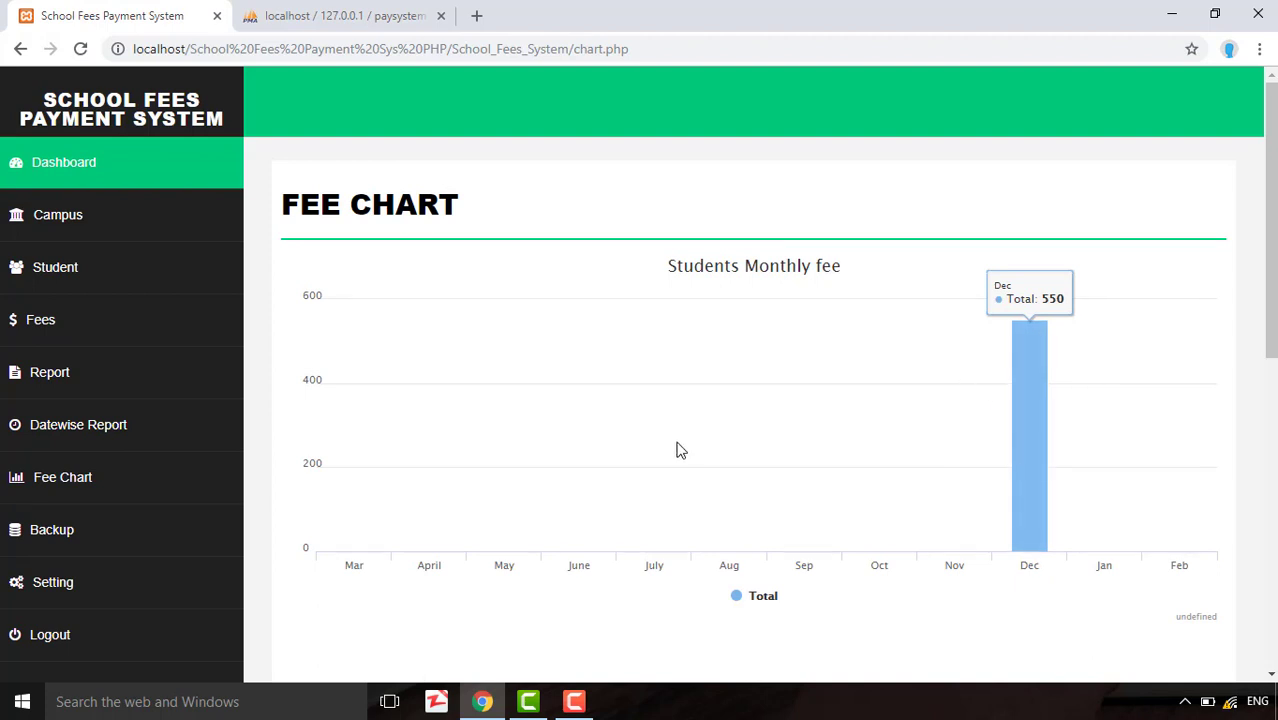
left_click(100, 312)
Record a 100 payment dated 2018-06-14 for the Nursery student
scroll(1000, 498, "down", 1)
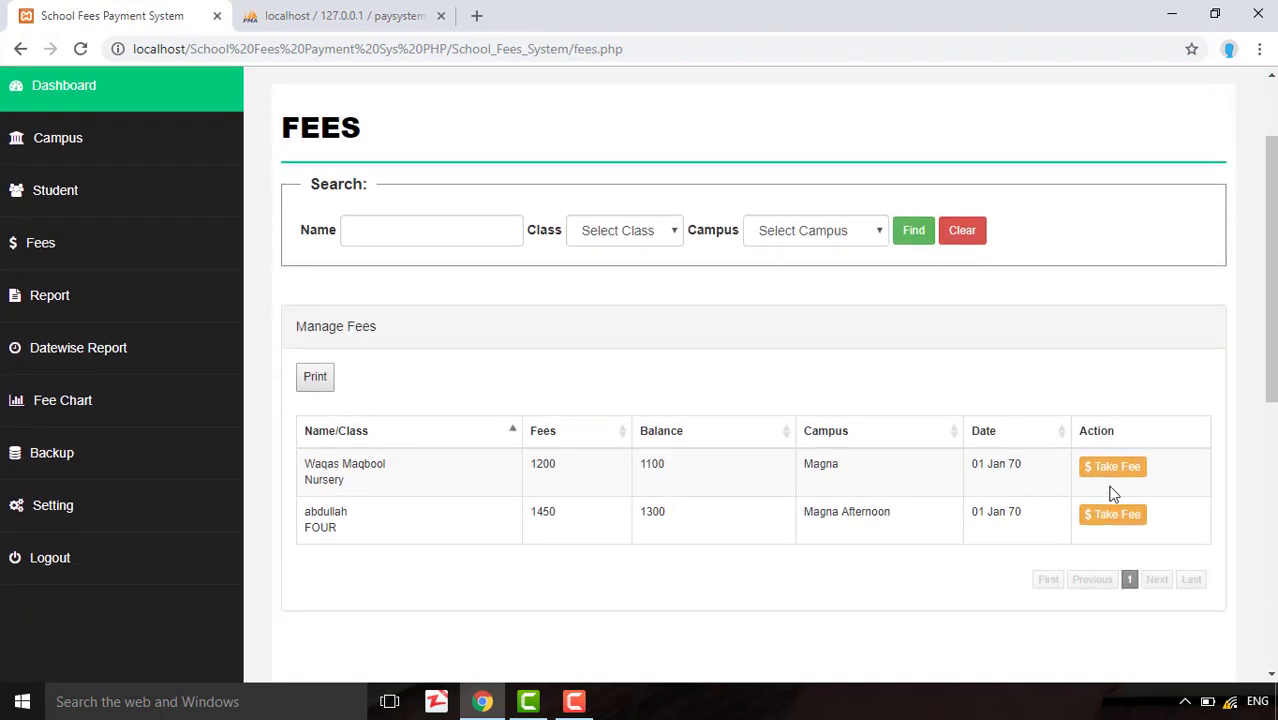
left_click(1129, 474)
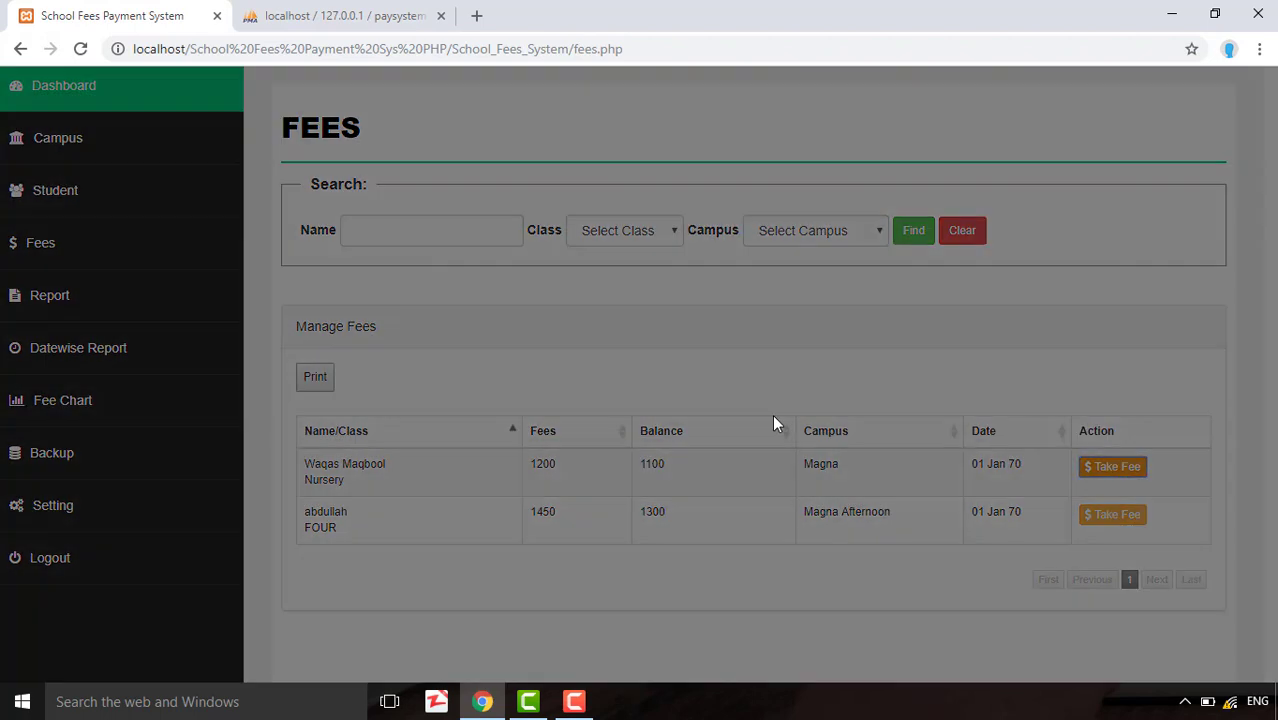
left_click(426, 370)
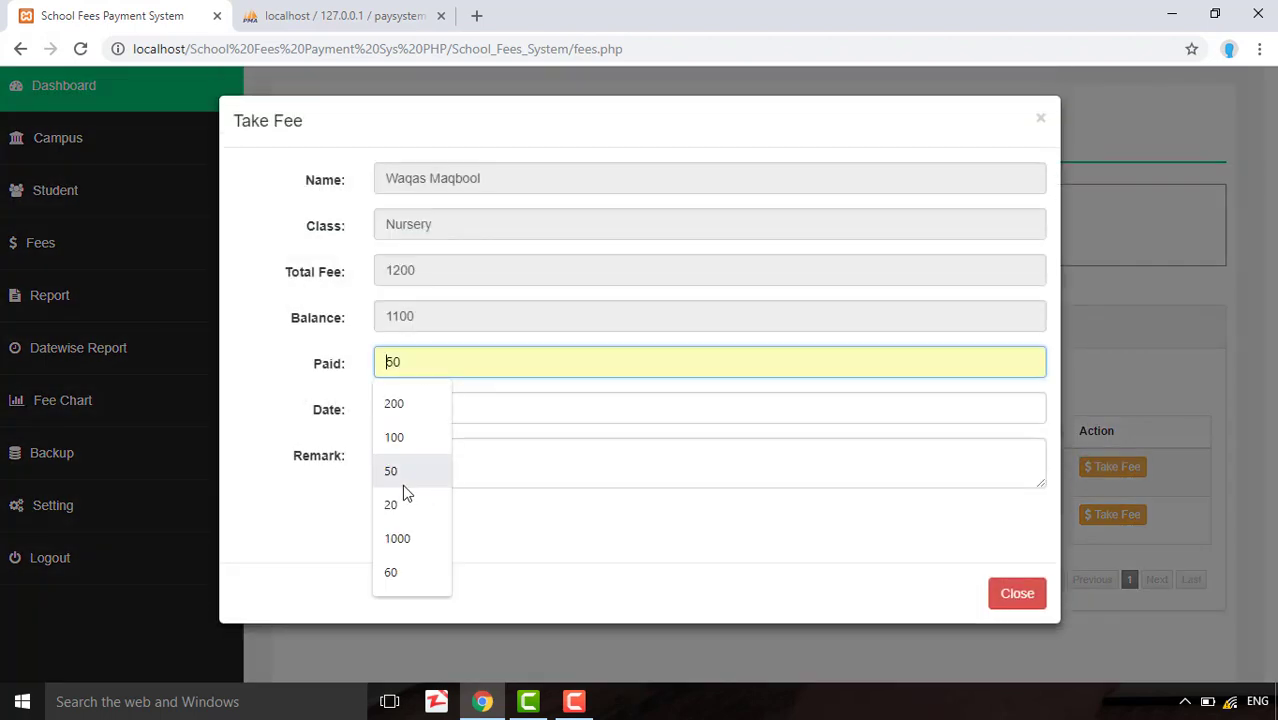
left_click(405, 440)
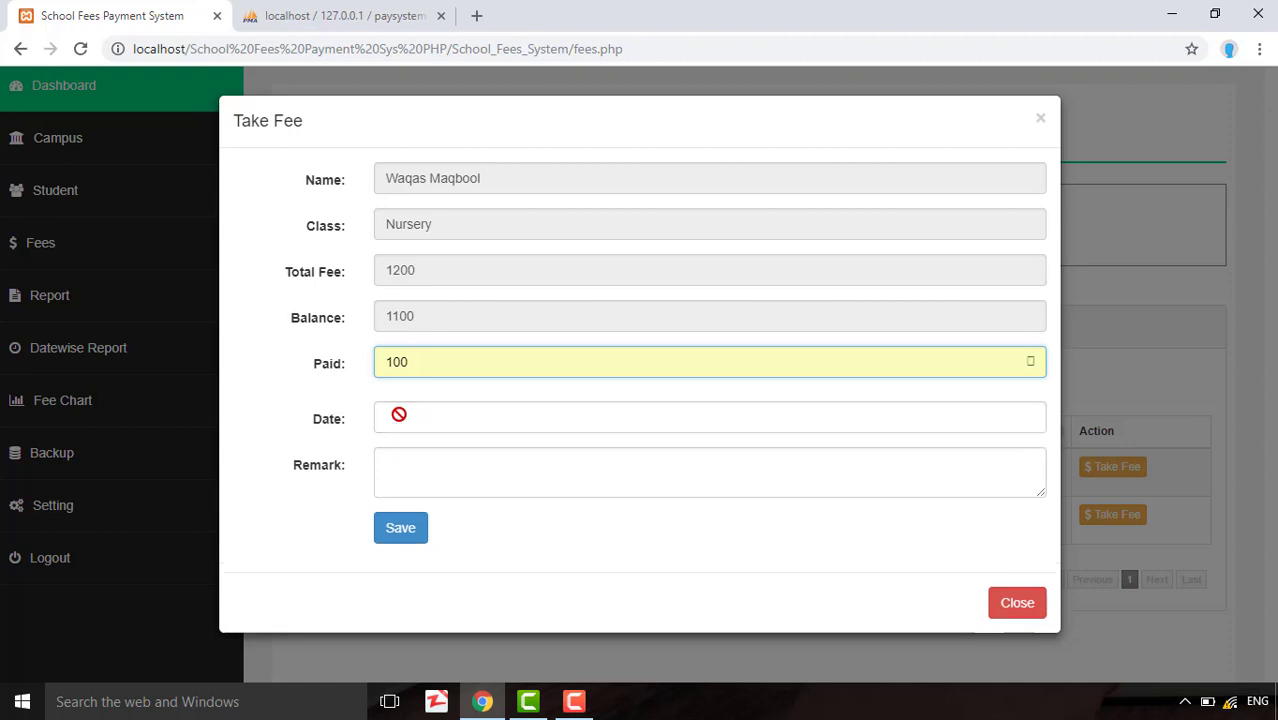
left_click(400, 414)
left_click(432, 450)
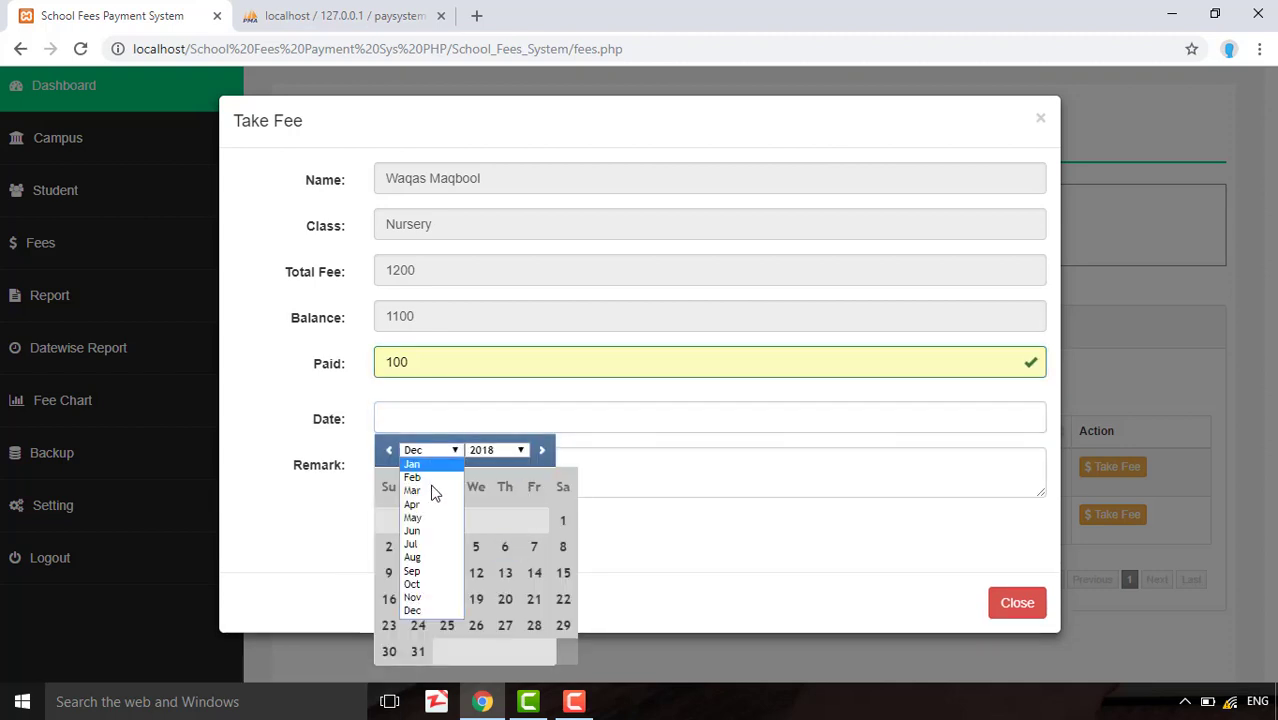
left_click(410, 528)
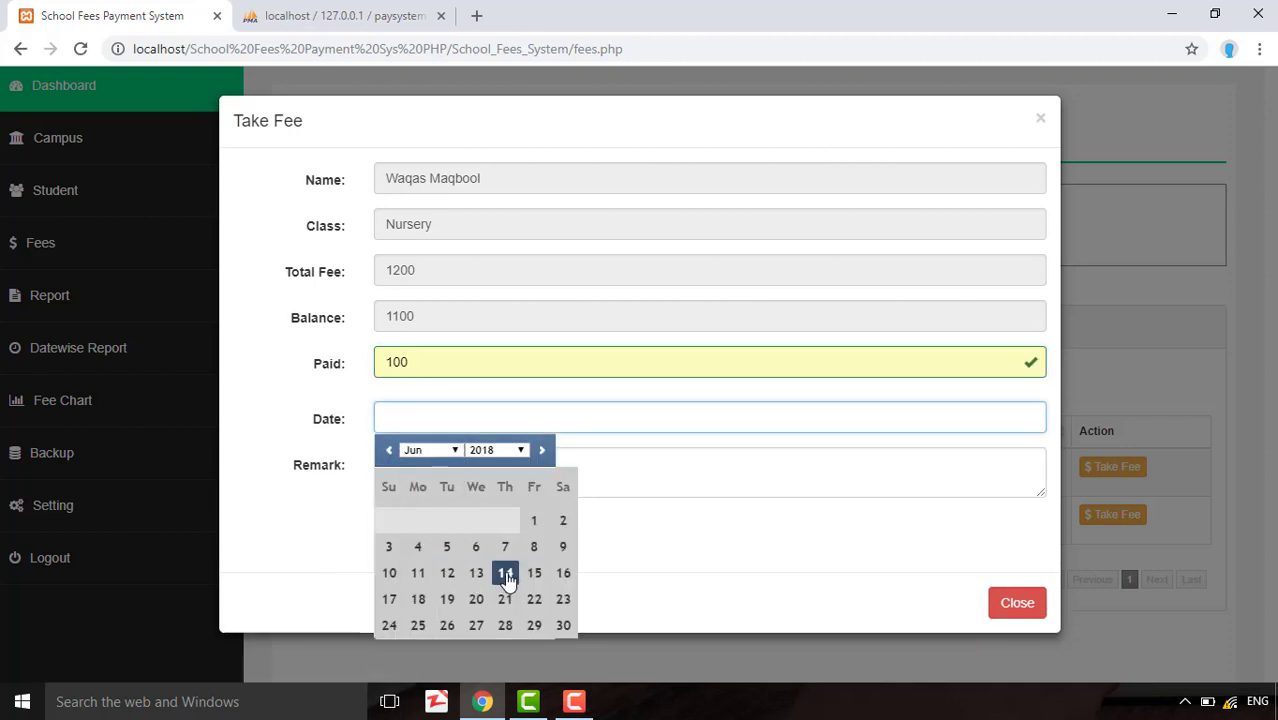
left_click(505, 572)
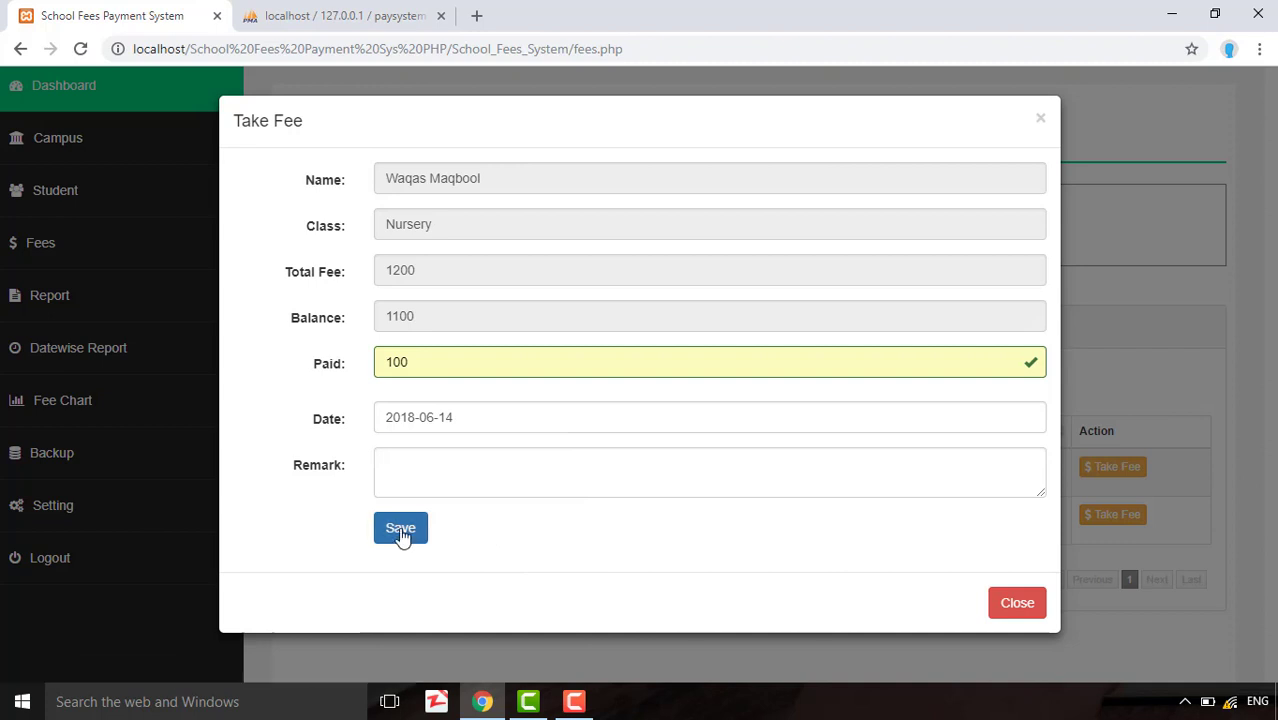
left_click(403, 533)
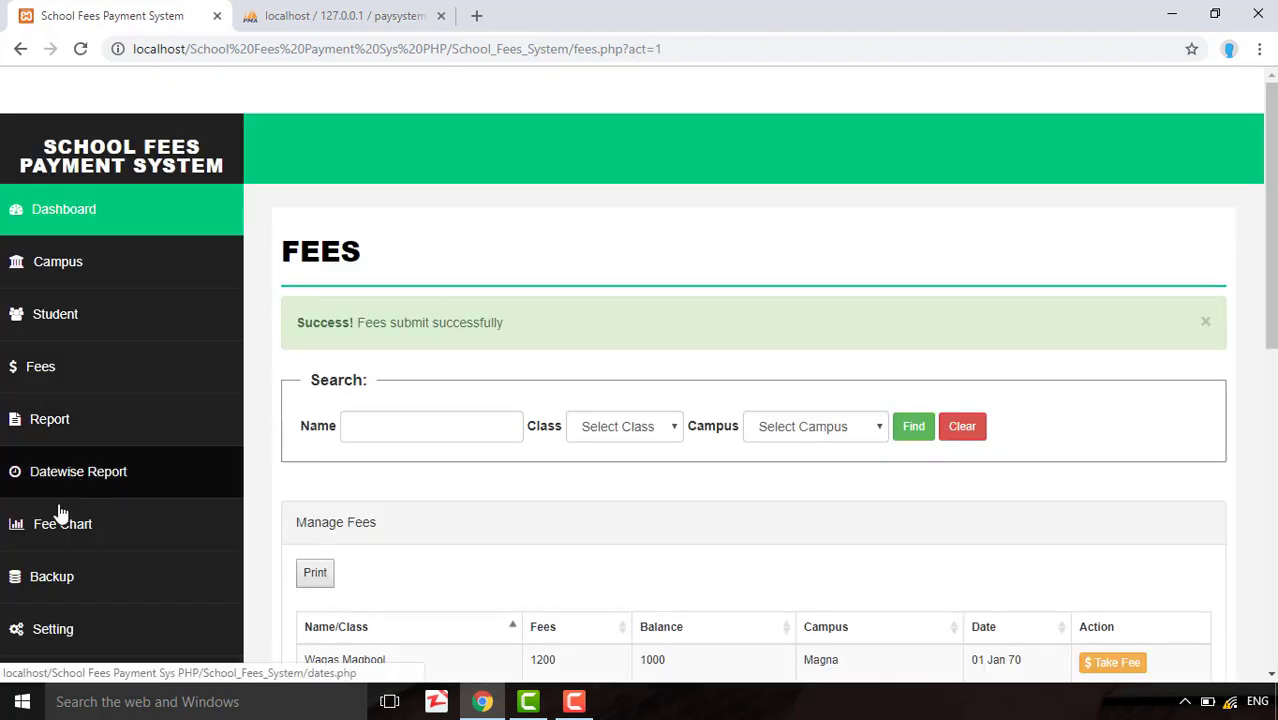
Check the fee chart for the new June 100 bar, then return to the dashboard
left_click(97, 525)
mouse_move(578, 530)
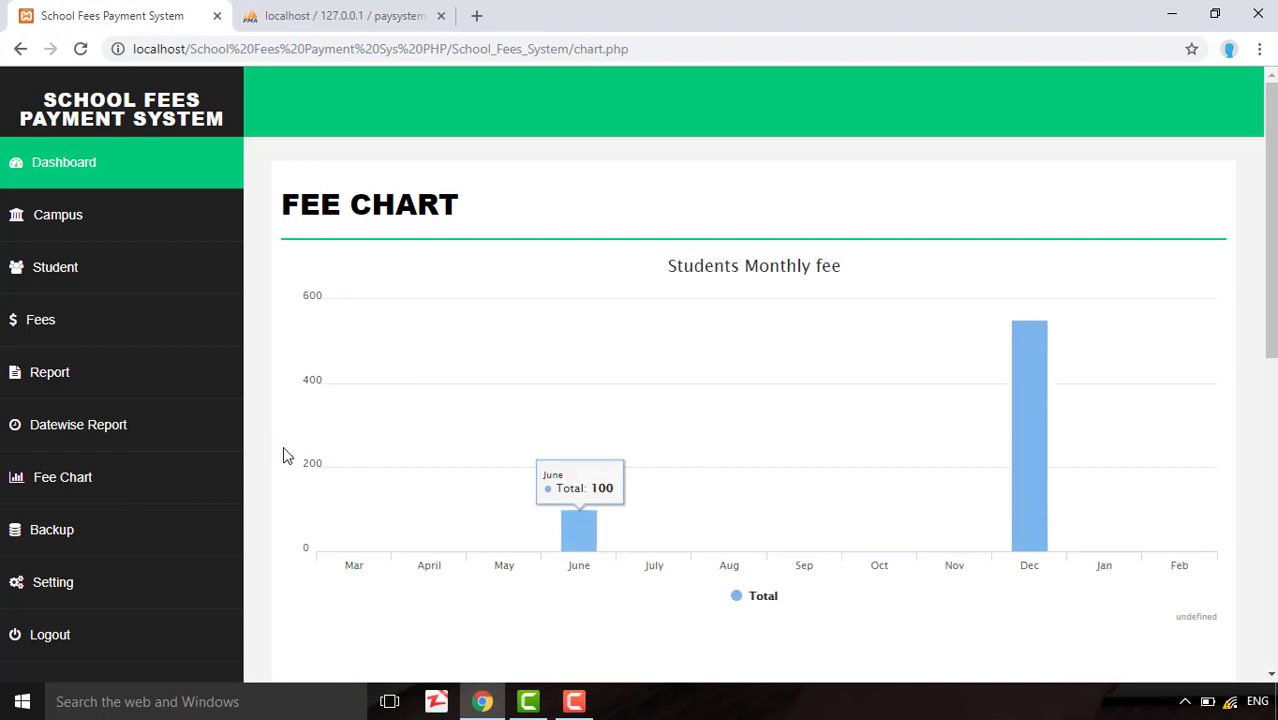
left_click(88, 177)
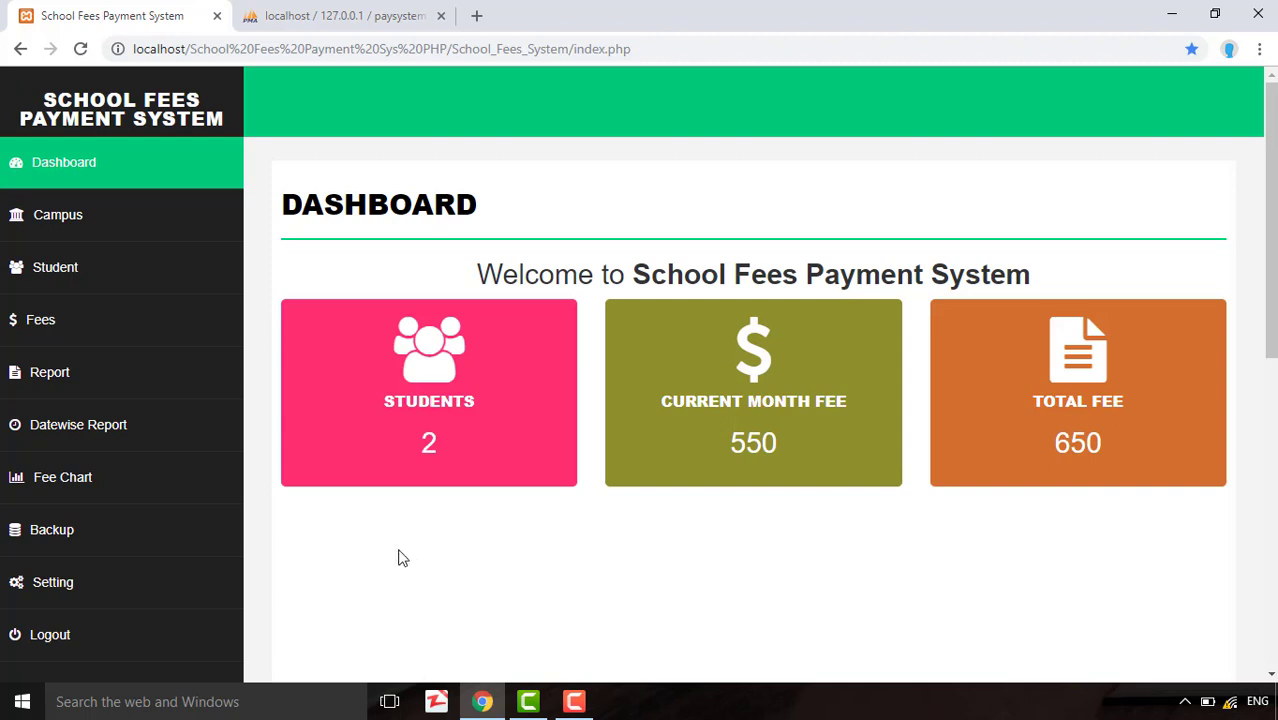
Tick all four backup tables (branch, fees_transaction, student, user), start Export, then cancel the save
left_click(91, 528)
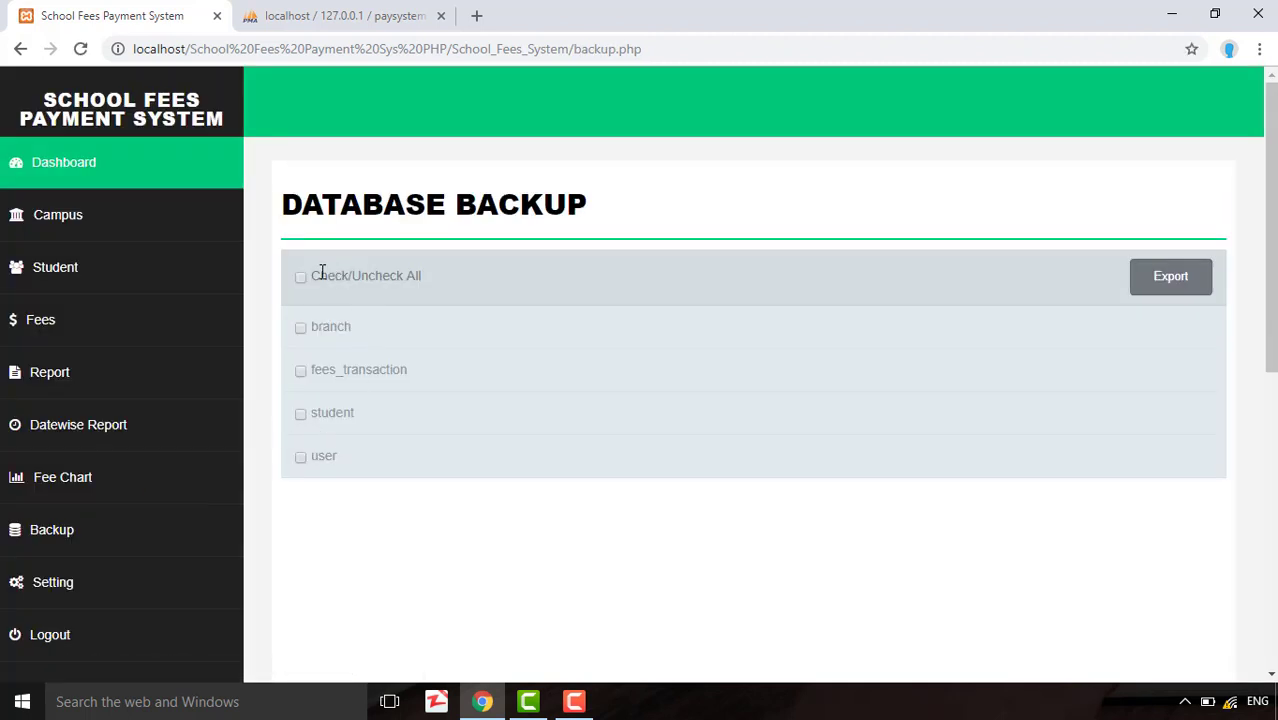
left_click(302, 283)
left_click(1156, 277)
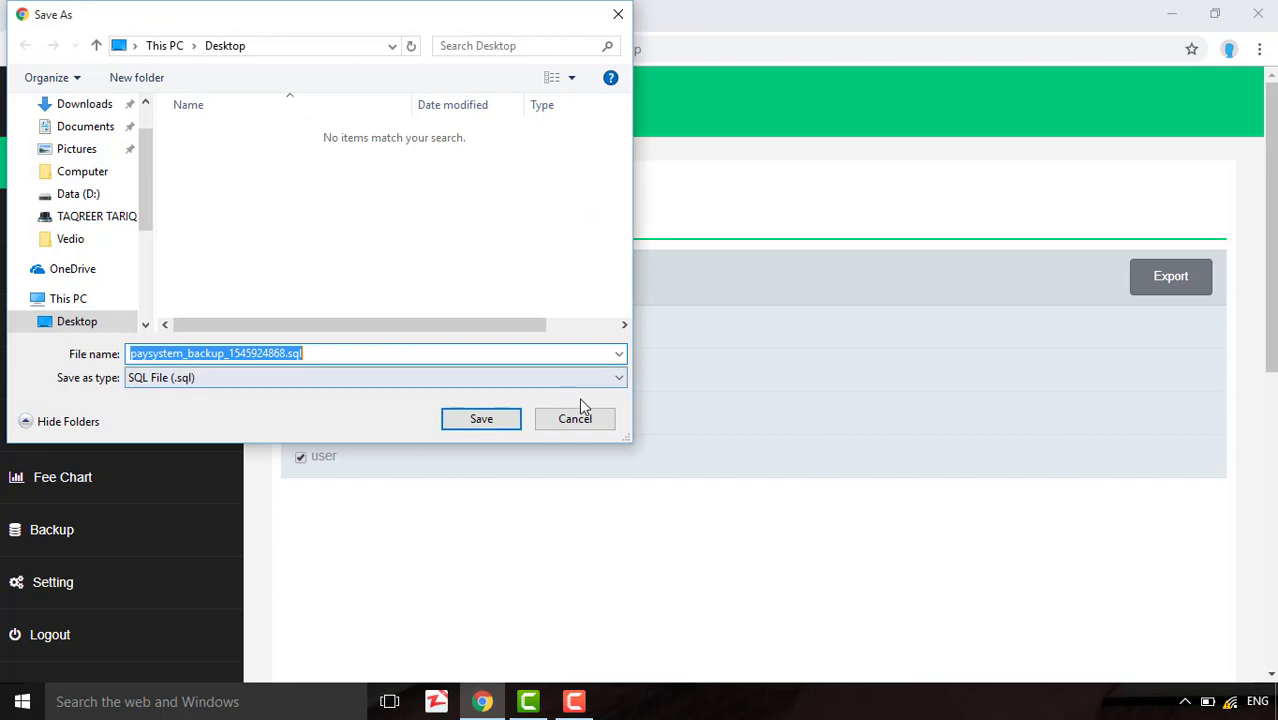
left_click(597, 425)
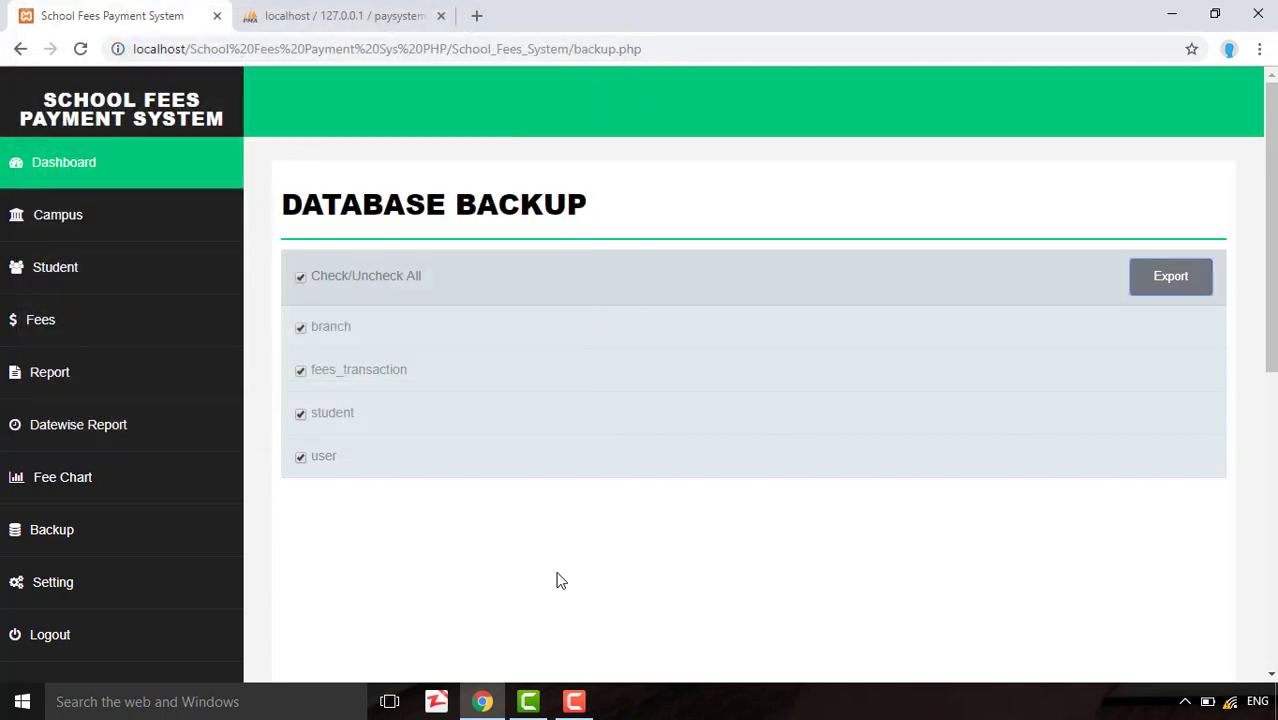
scroll(560, 581, "down", 1)
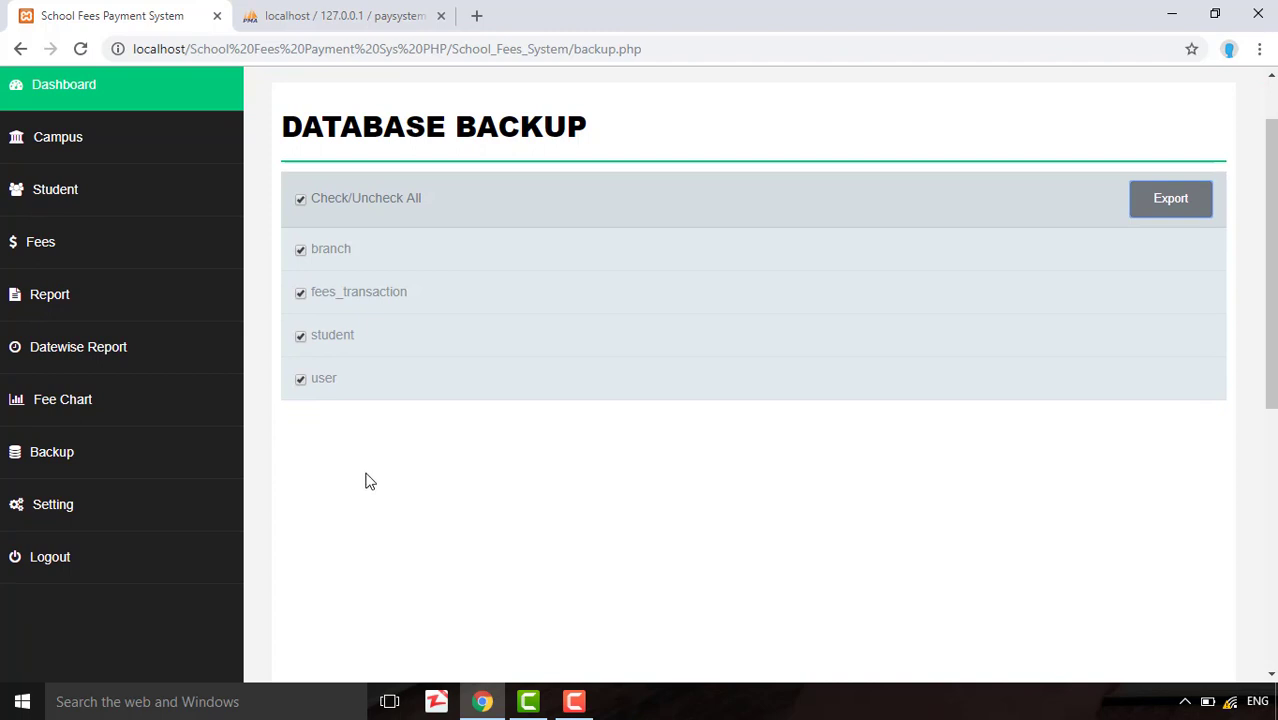
View the change-password form on the Setting page, then log out to the login page
left_click(95, 503)
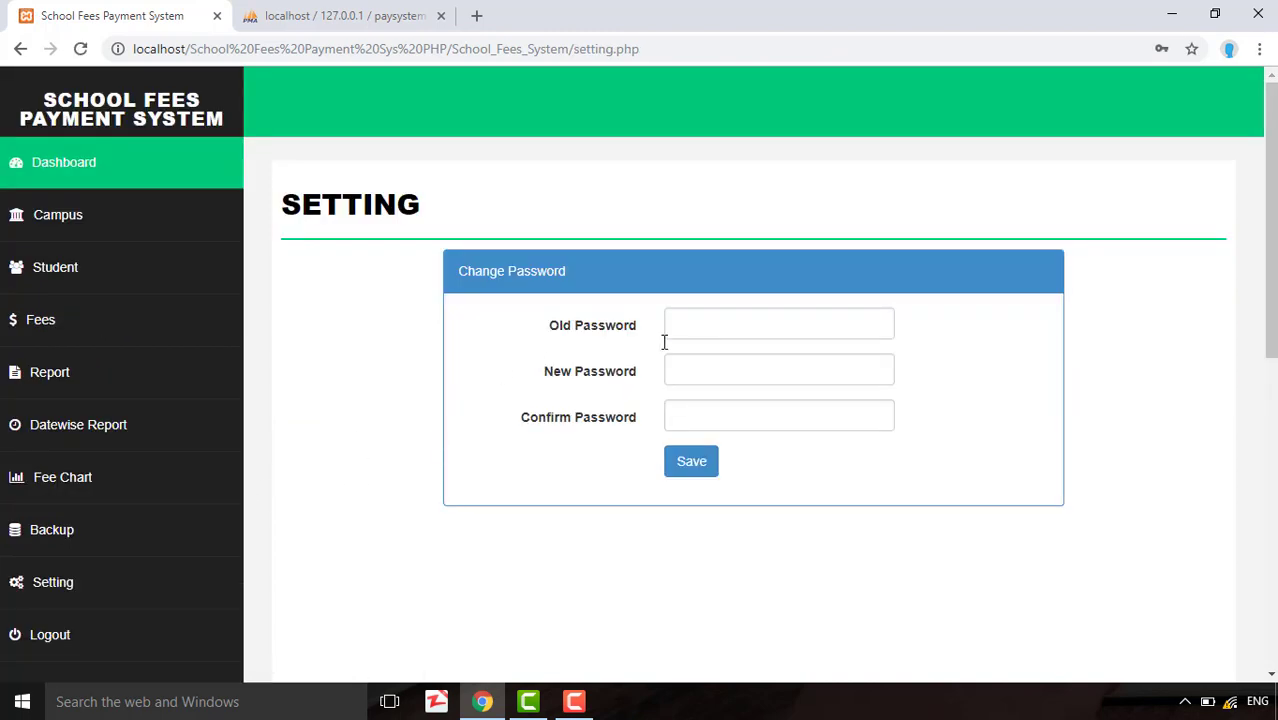
scroll(304, 490, "down", 2)
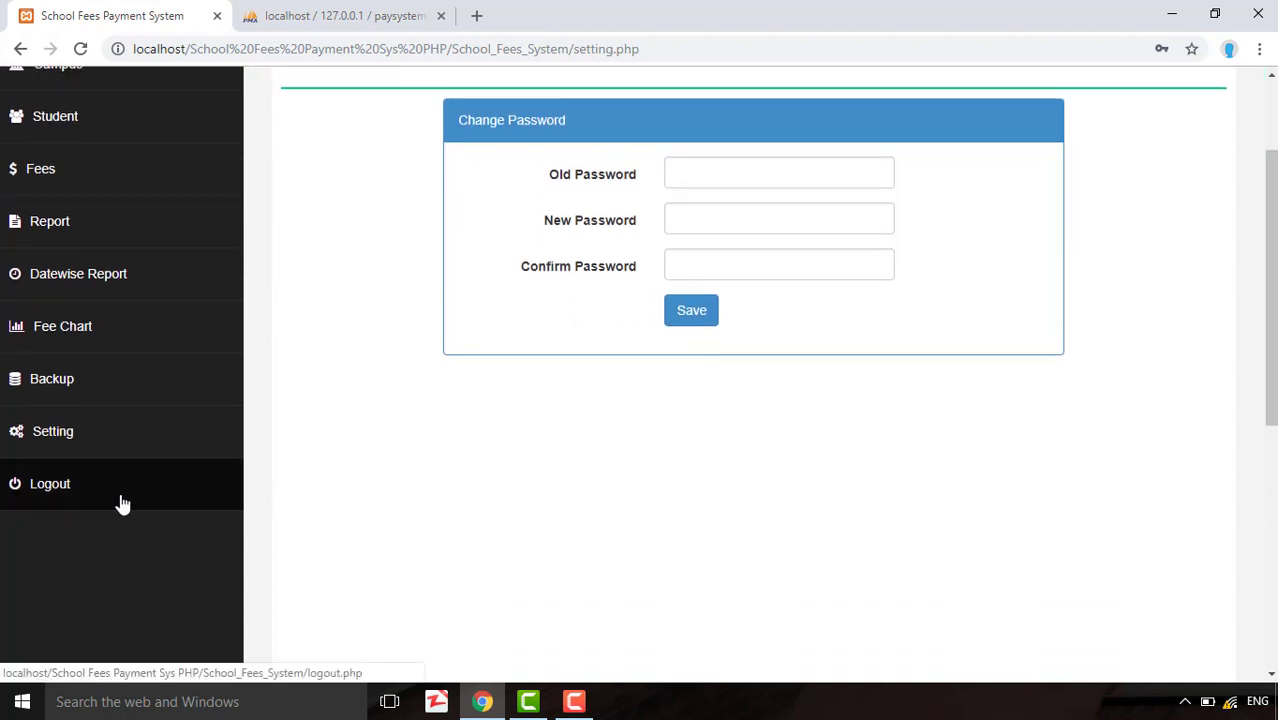
left_click(122, 504)
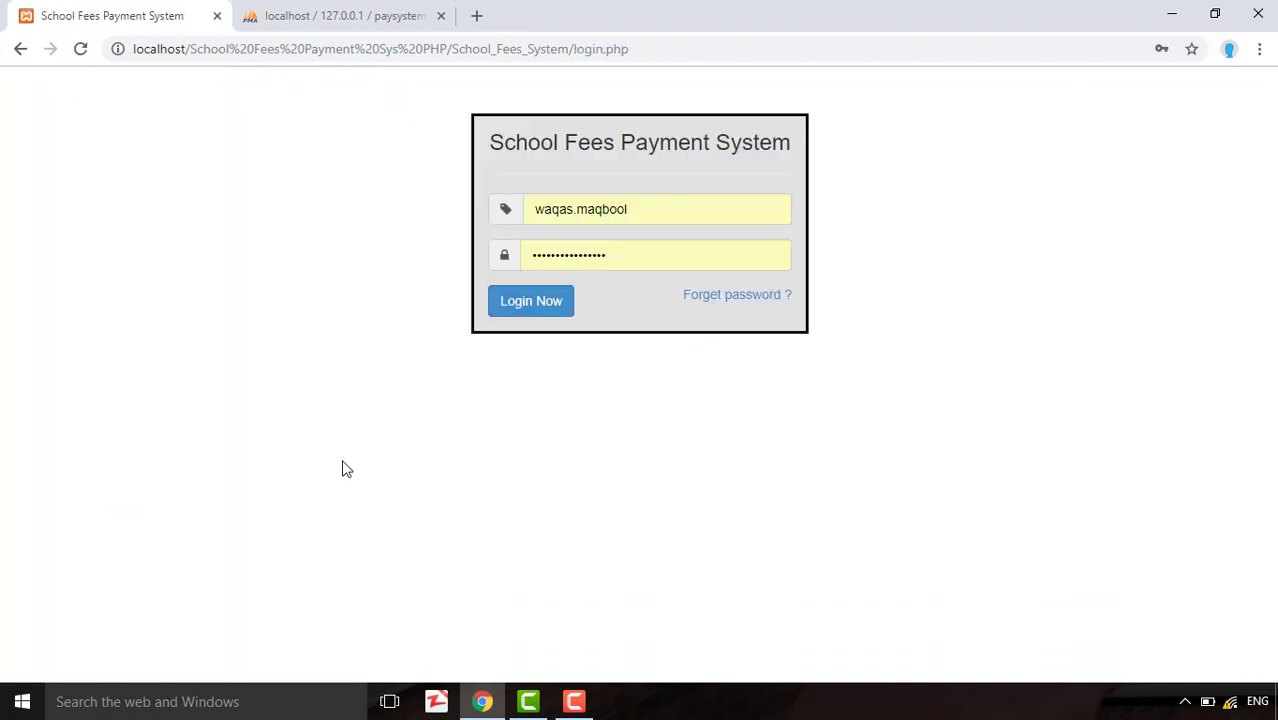